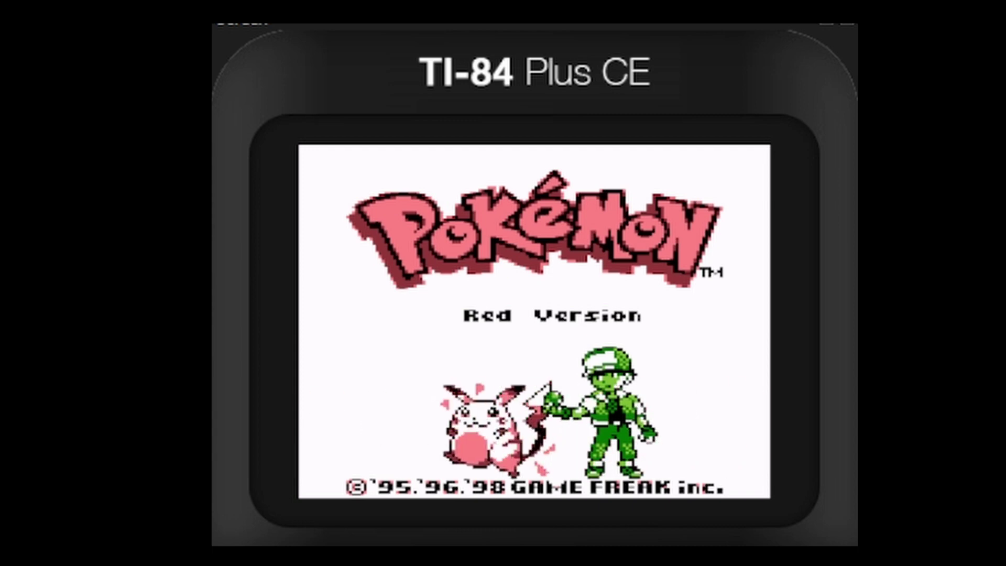
Step: Begin a NEW GAME of Pokémon Red, advance through Oak's welcome lines, then quit TI-Boy CE
key("Return")
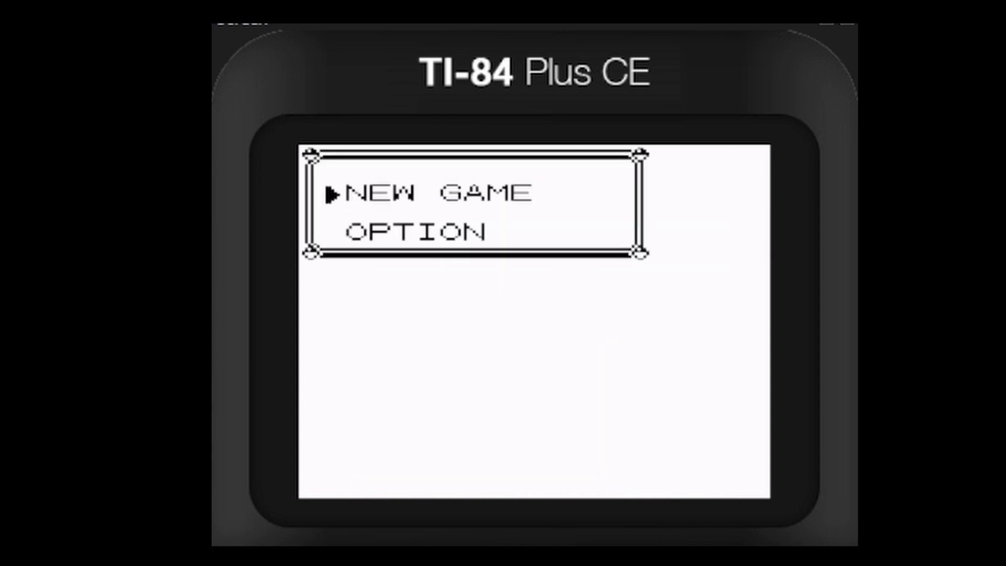
key("Return")
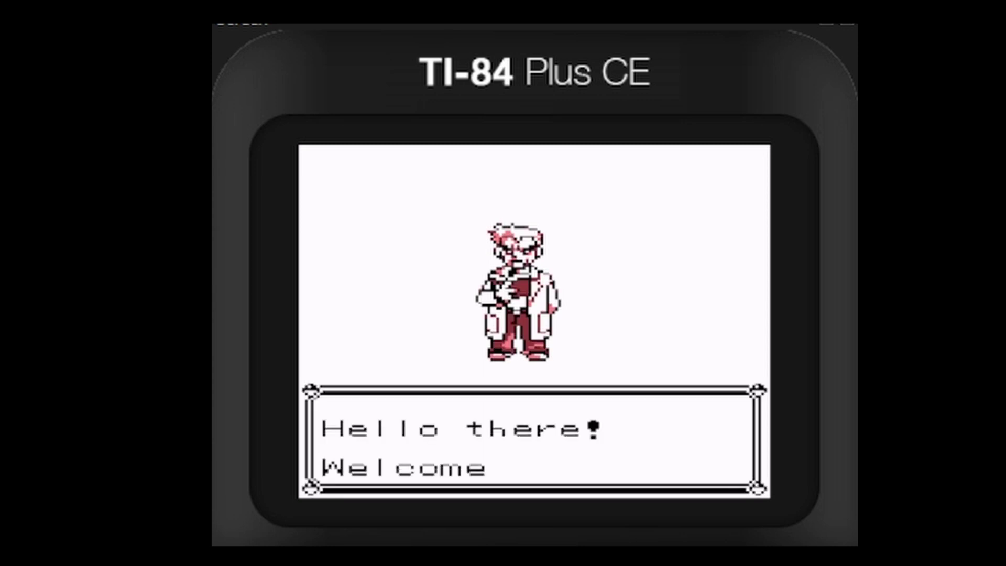
key("Return")
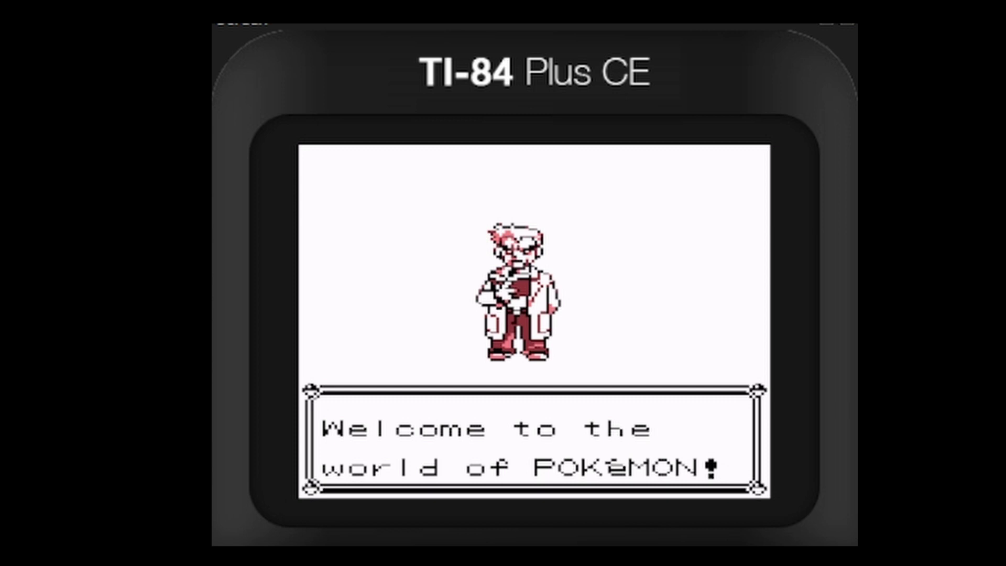
key("Return")
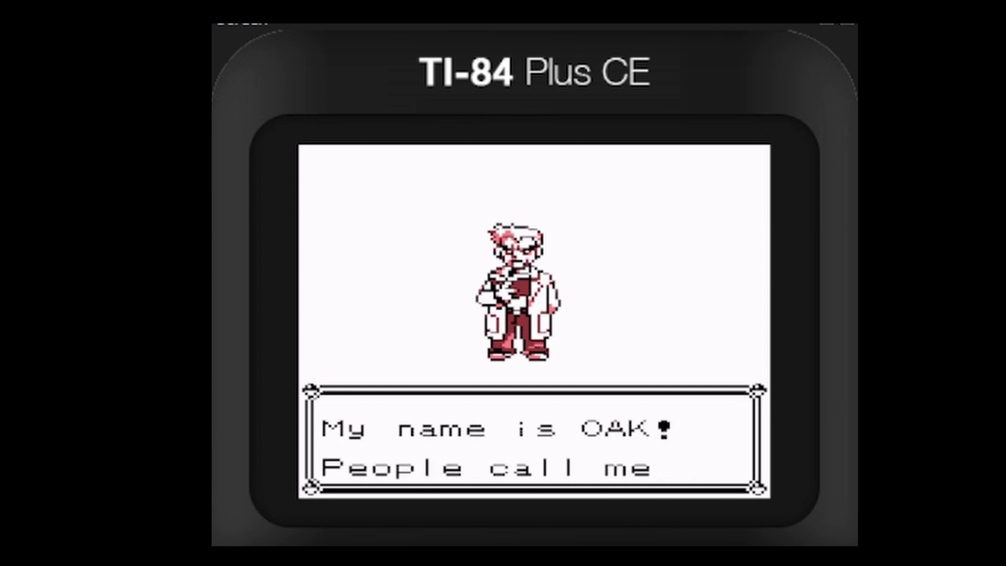
key("Return")
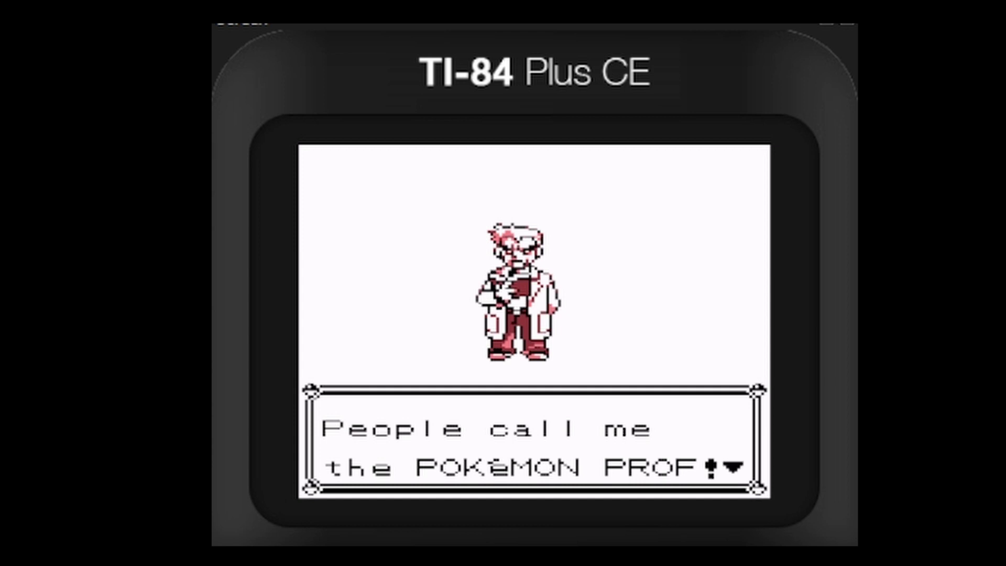
key("Return")
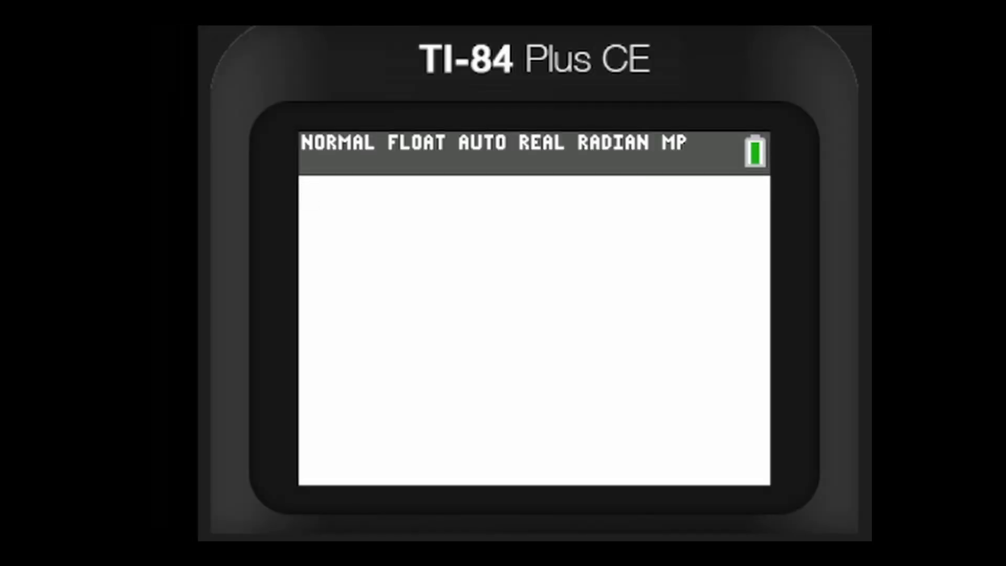
Step: Launch 4:Cesium from the calculator's applications list
key("Page_Up")
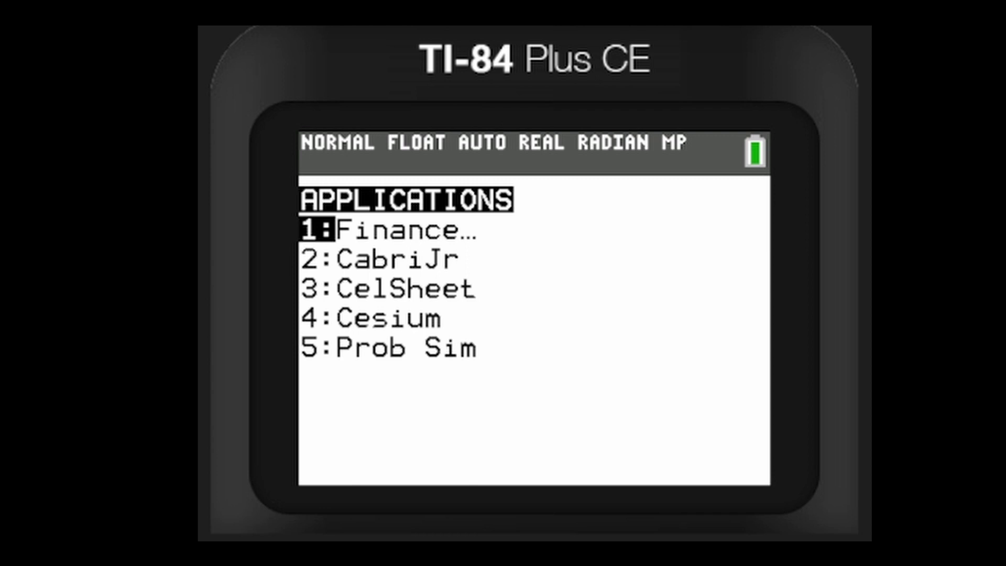
key("Down")
key("Down")
key("Down")
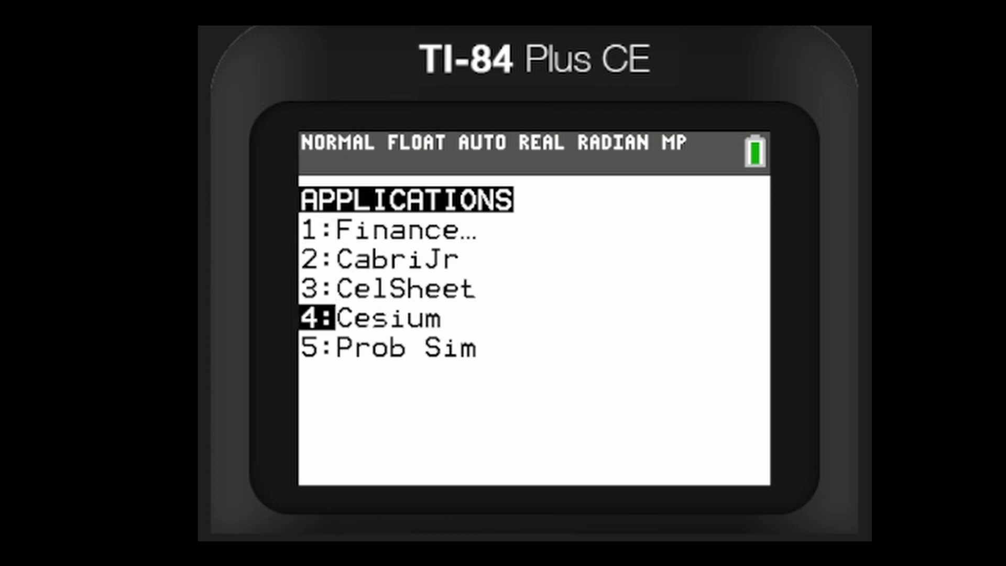
key("Return")
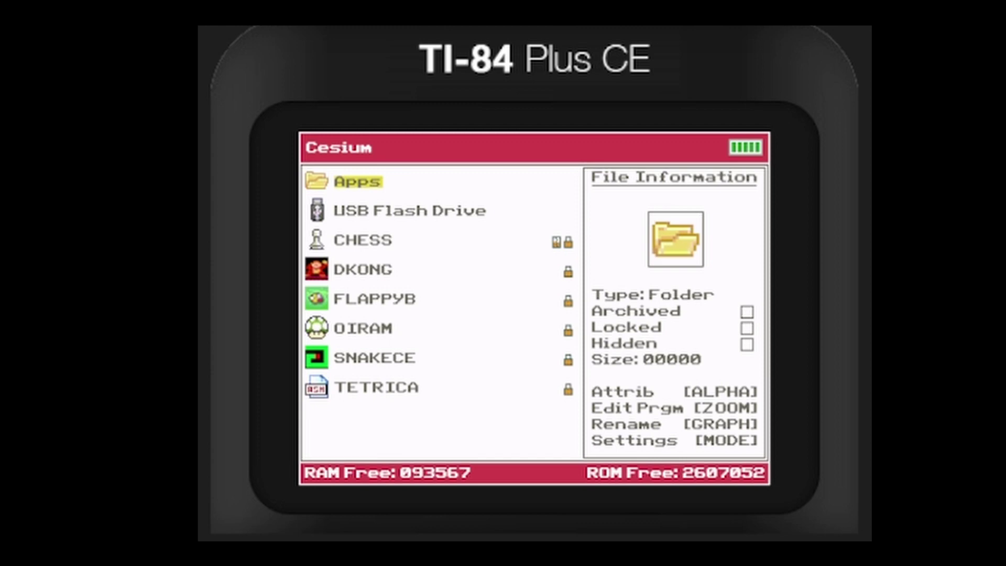
Step: Browse Cesium's program list through DKONG, OIRAM and SNAKECE to view their details
key("Down")
key("Down")
key("Down")
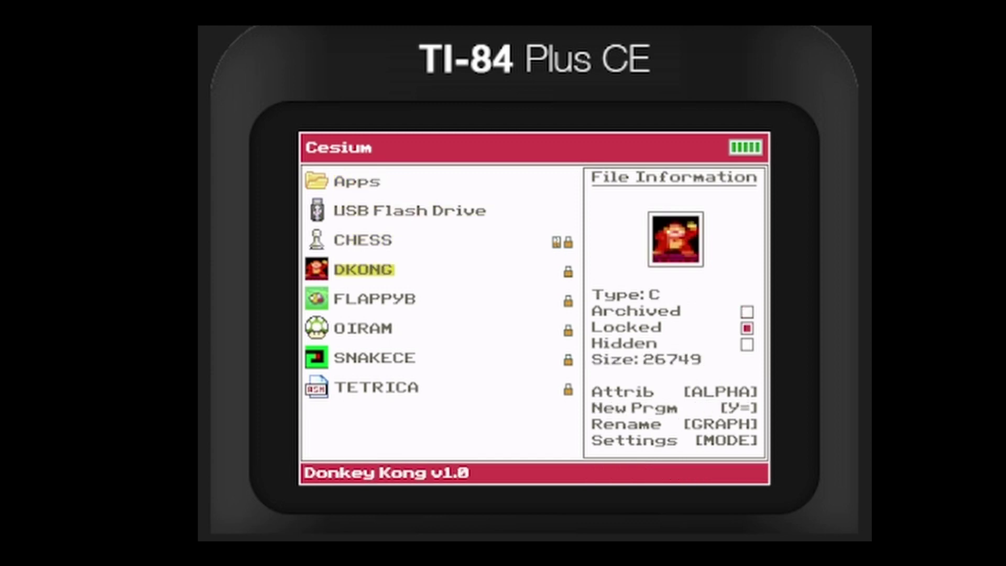
key("Down")
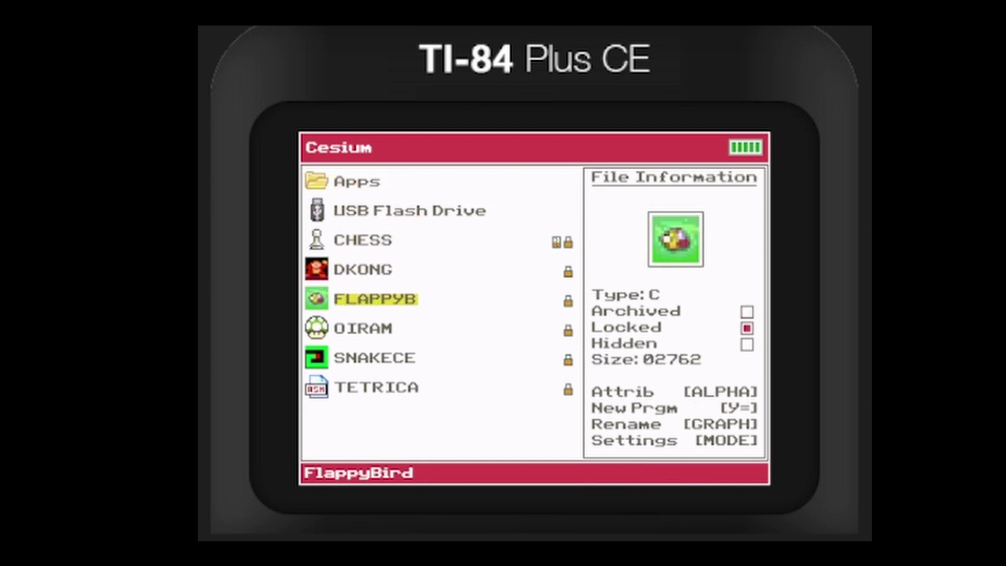
key("Down")
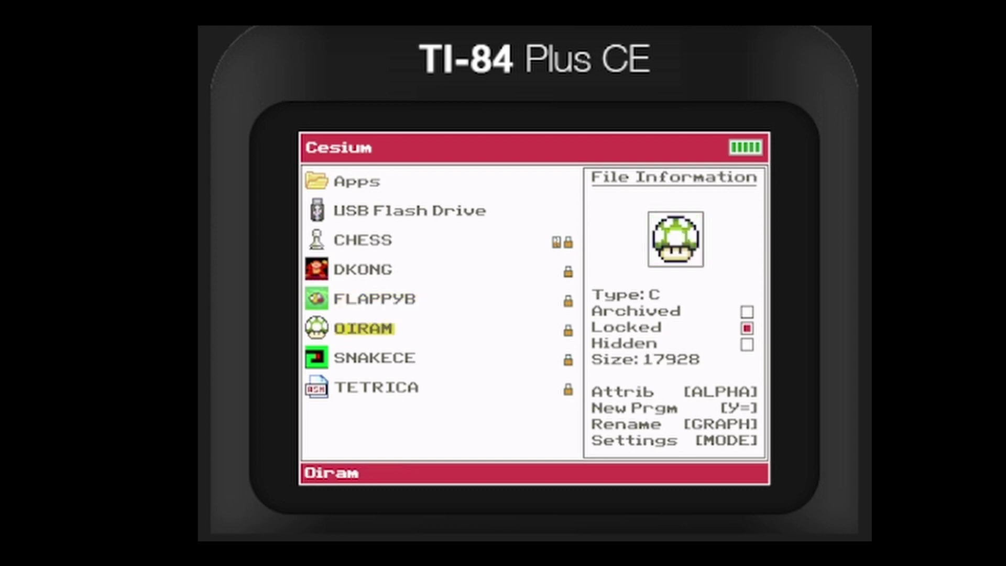
key("Down")
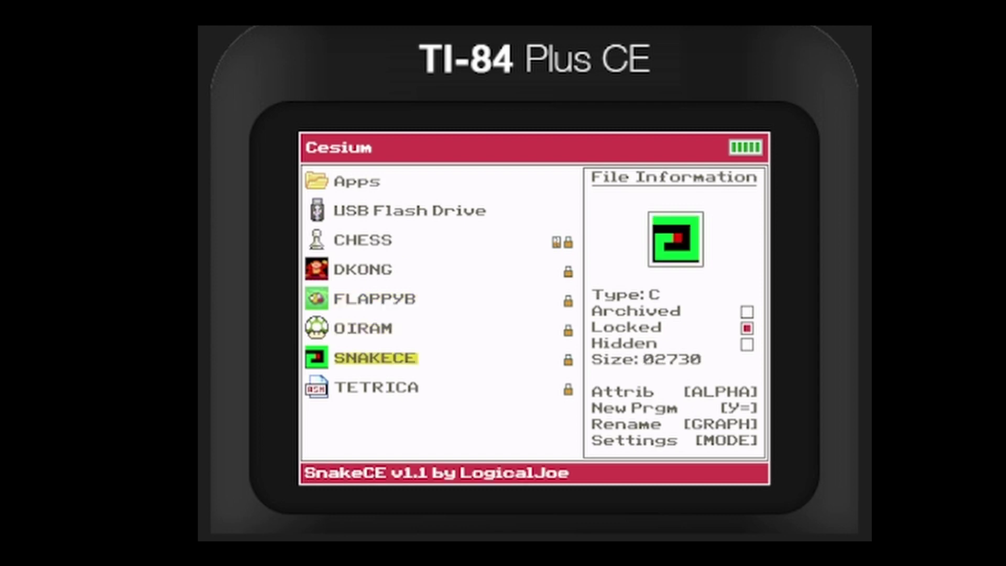
key("Up")
key("Down")
key("Up")
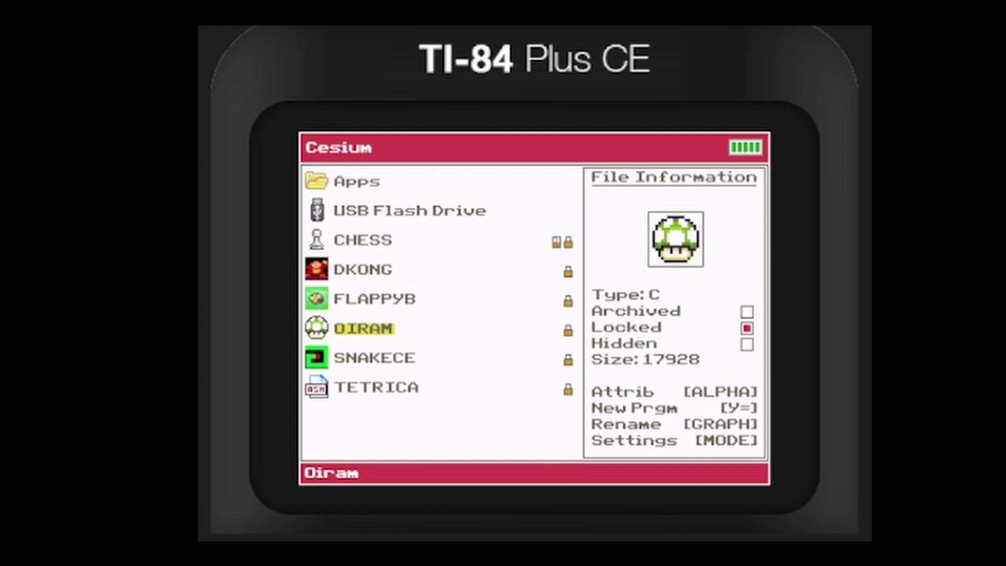
key("Down")
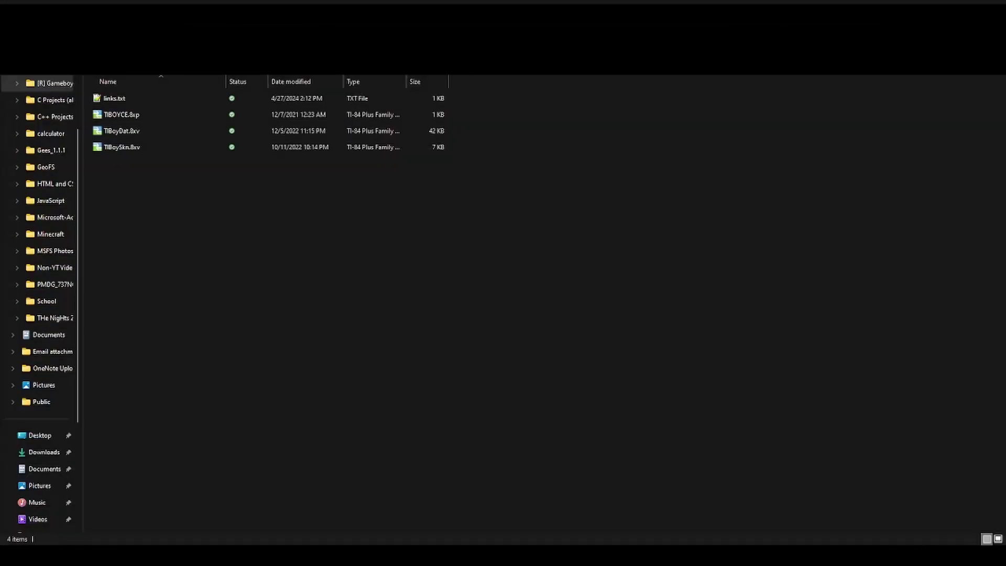
Step: Select and deselect the three files TIBOYCE.8xp, TIBoyDat.8xv and TIBoySkn.8xv in the folder
left_click(876, 380)
left_click_drag(386, 281, 518, 110)
left_click_drag(393, 213, 489, 98)
left_click(485, 164)
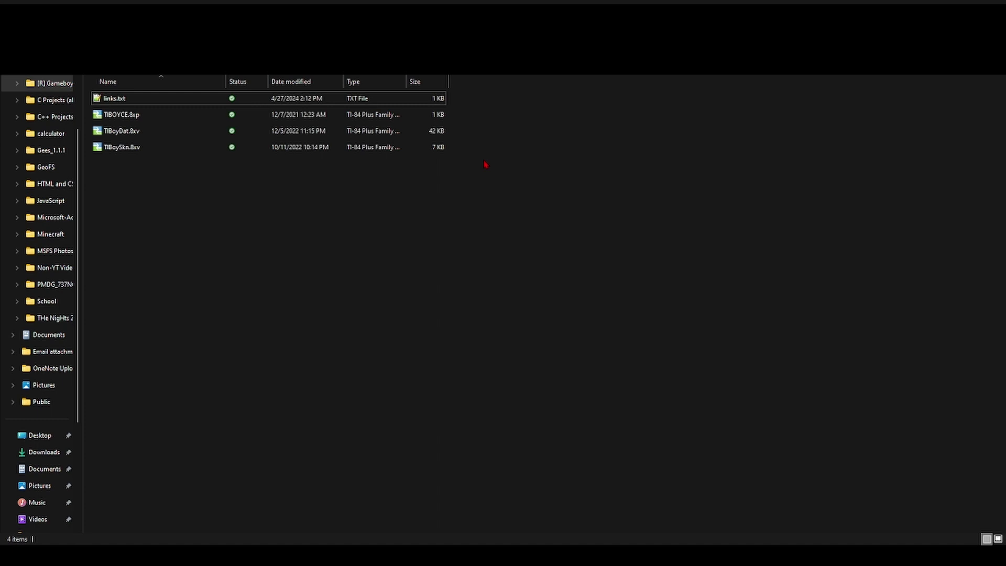
left_click_drag(183, 166, 157, 184)
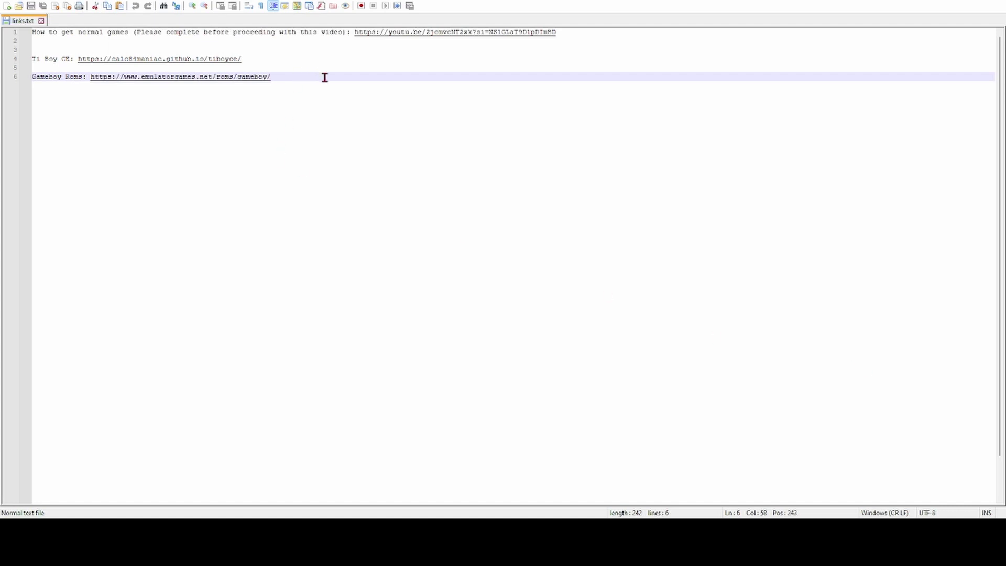
Step: Highlight the Gameboy Roms and Ti Boy CE link lines in links.txt one by one
left_click(563, 41)
left_click_drag(558, 32, 32, 32)
left_click(50, 40)
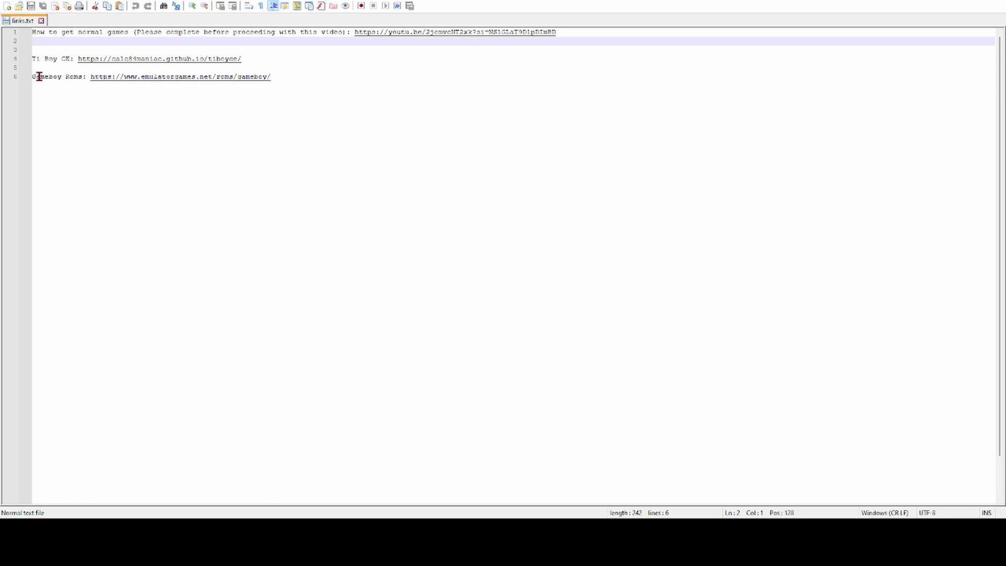
left_click_drag(32, 78, 311, 77)
left_click(311, 77)
left_click_drag(32, 59, 55, 64)
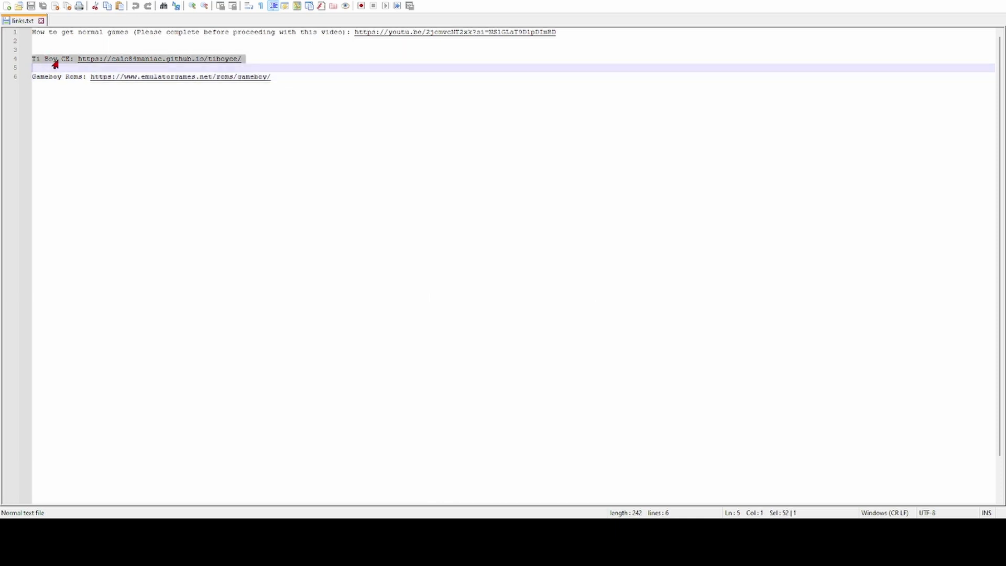
left_click(53, 57)
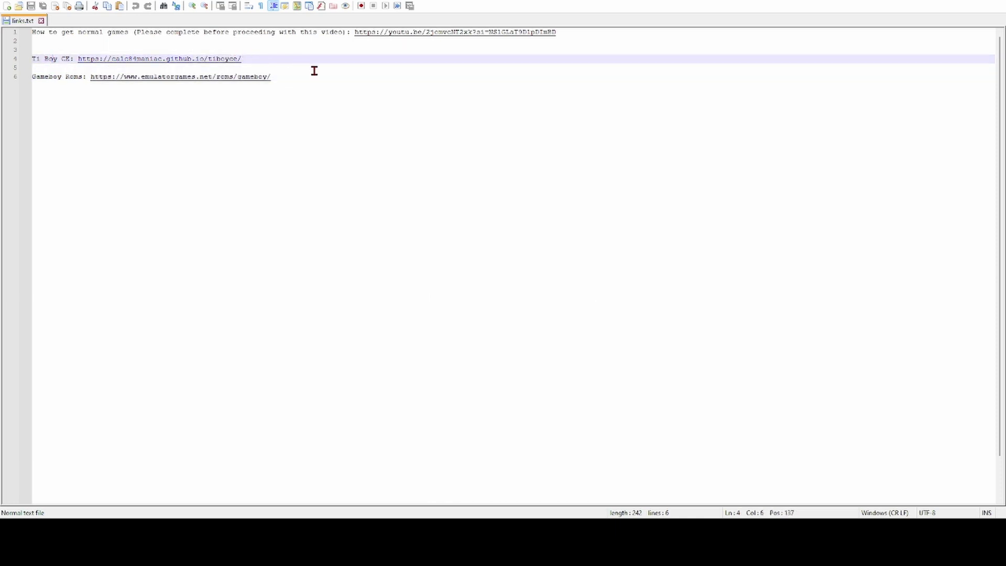
left_click_drag(303, 103, 105, 47)
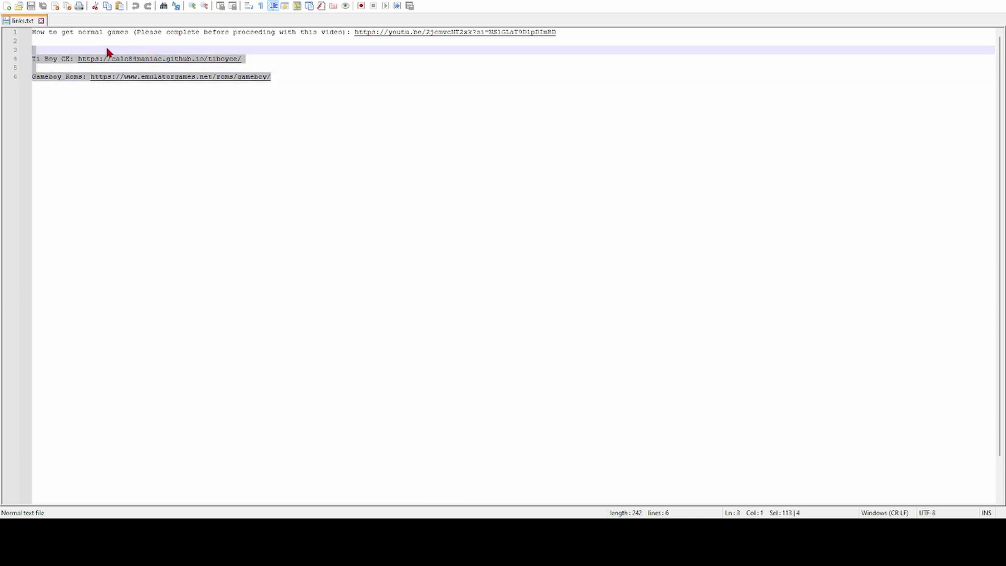
left_click(287, 60)
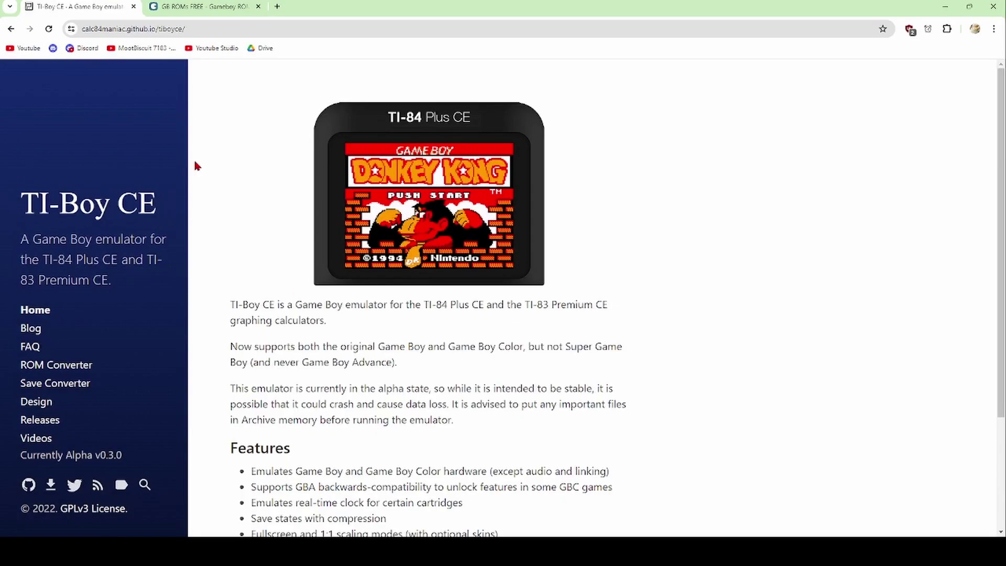
Step: Flip between the GB ROMs and TI-Boy CE tabs and scroll the TI-Boy CE page
left_click(204, 6)
left_click(78, 6)
left_click(194, 5)
left_click(82, 4)
scroll(264, 163, "down", 3)
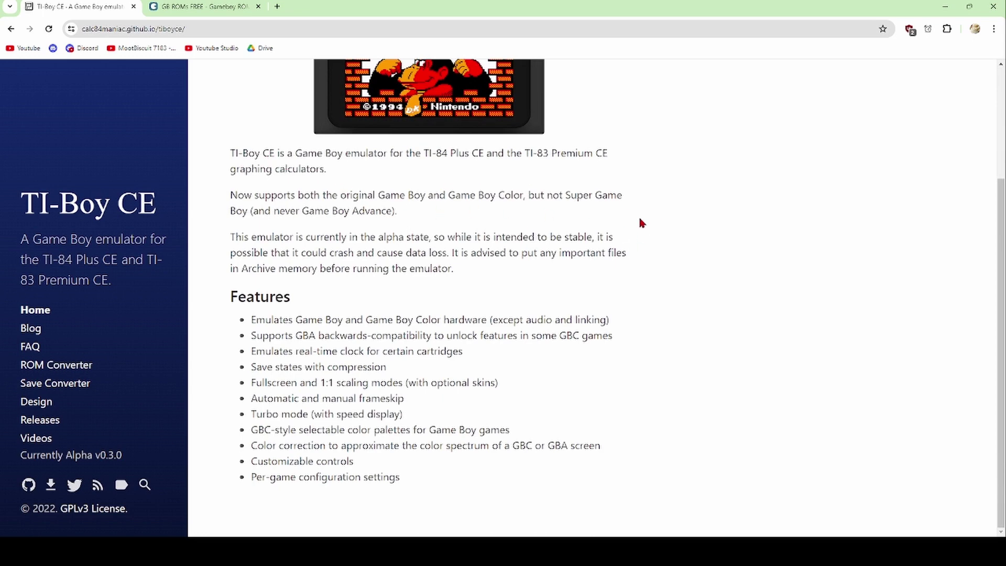
scroll(382, 189, "up", 3)
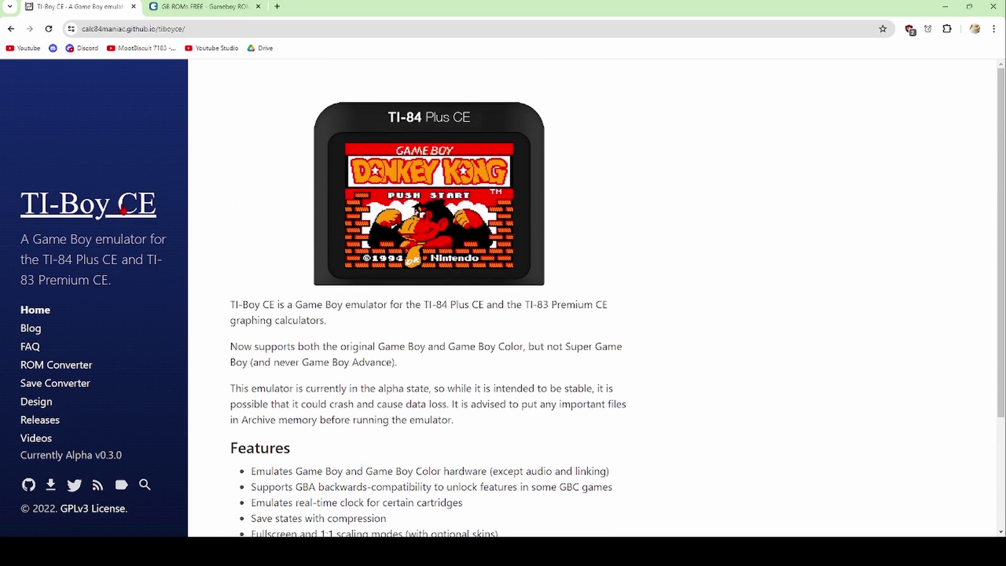
Step: Highlight the TI-Boy CE title, then show the EmulatorGames.net Gameboy ROMs page
left_click_drag(163, 214, 29, 210)
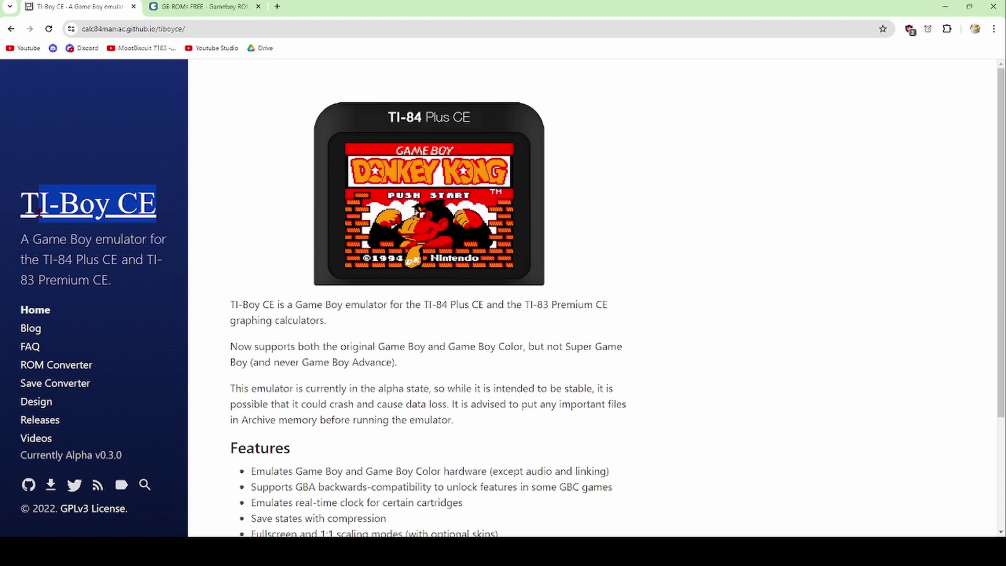
left_click(213, 219)
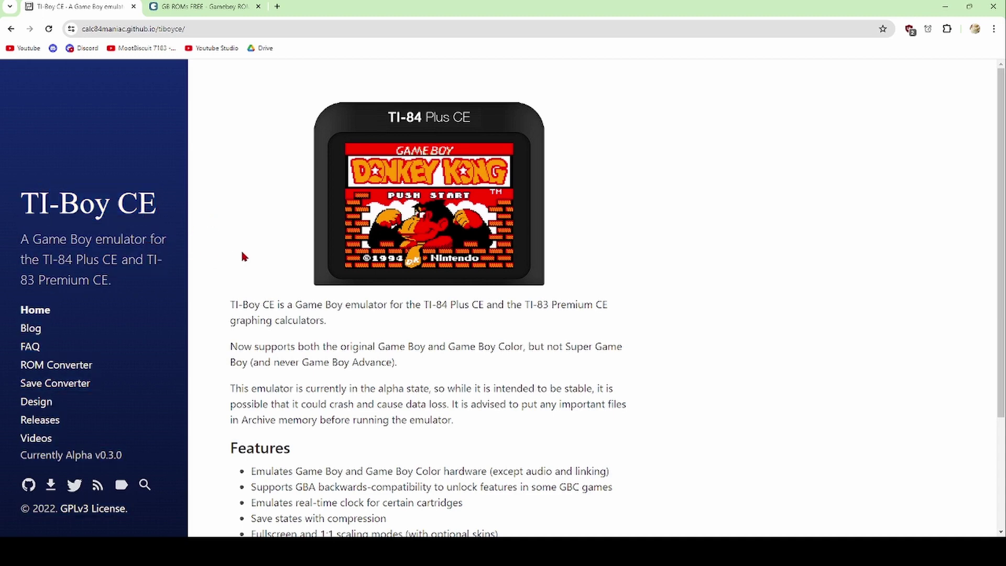
left_click(180, 9)
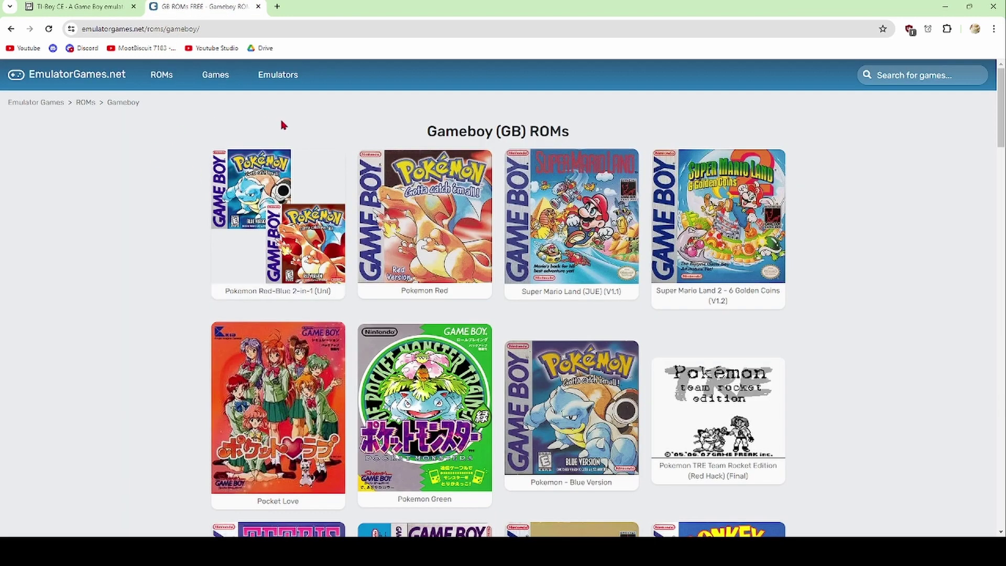
Step: Return to the TI-Boy CE tab and scroll through its Features list
left_click(100, 7)
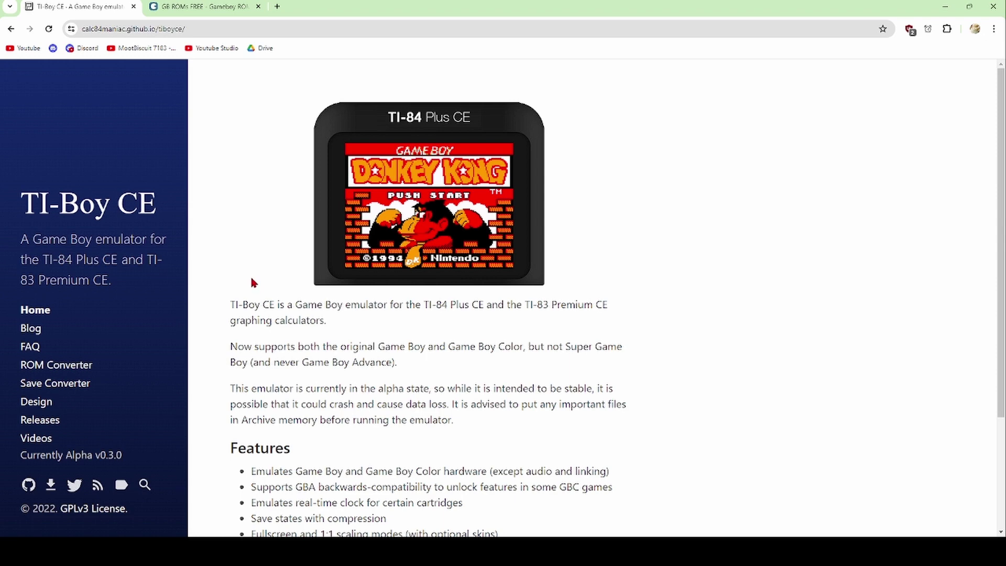
scroll(283, 356, "down", 3)
scroll(283, 361, "up", 3)
Step: Open the tiboyce GitHub Releases page and scroll through the Alpha v0.3.0 changelog
left_click(51, 485)
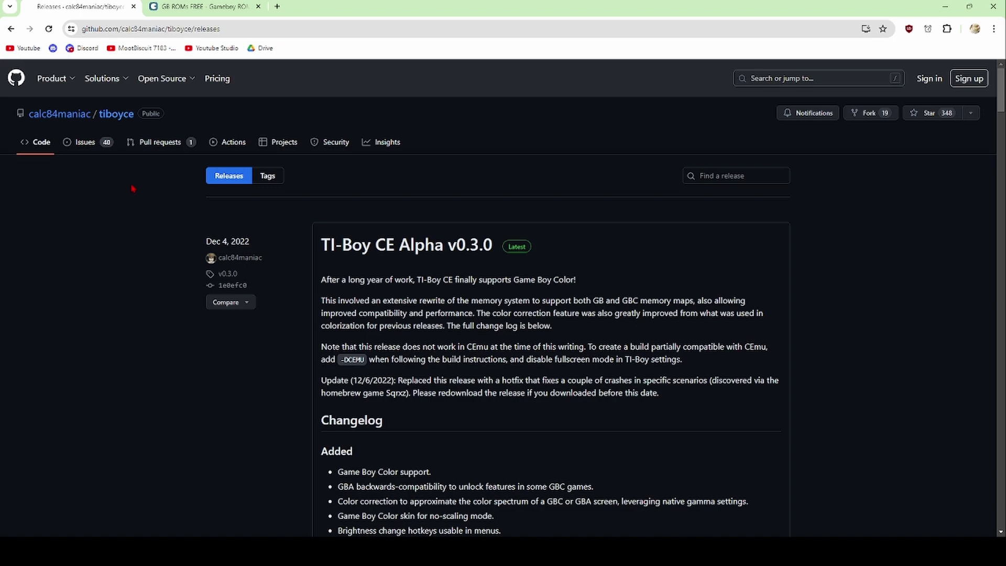
scroll(419, 256, "down", 8)
scroll(345, 269, "down", 7)
scroll(220, 171, "down", 3)
scroll(262, 183, "up", 1)
left_click_drag(318, 202, 360, 207)
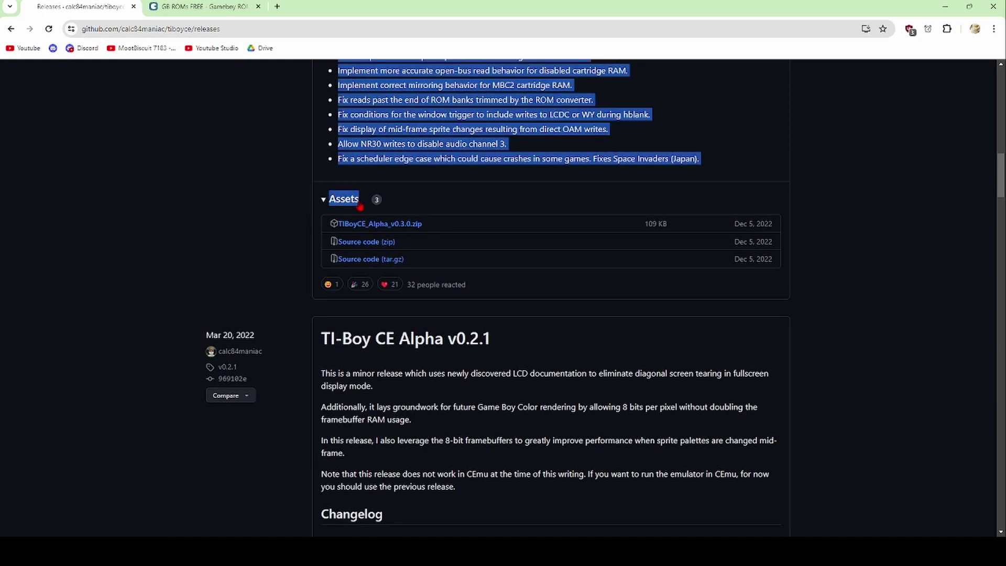
left_click(189, 205)
scroll(254, 231, "up", 15)
scroll(253, 241, "down", 20)
scroll(253, 244, "down", 9)
scroll(253, 244, "up", 20)
scroll(253, 244, "down", 1)
Step: Highlight the TIBoyCE_Alpha_v0.3.0.zip asset's name, 109 KB size and Dec 5, 2022 date
left_click_drag(371, 235, 532, 309)
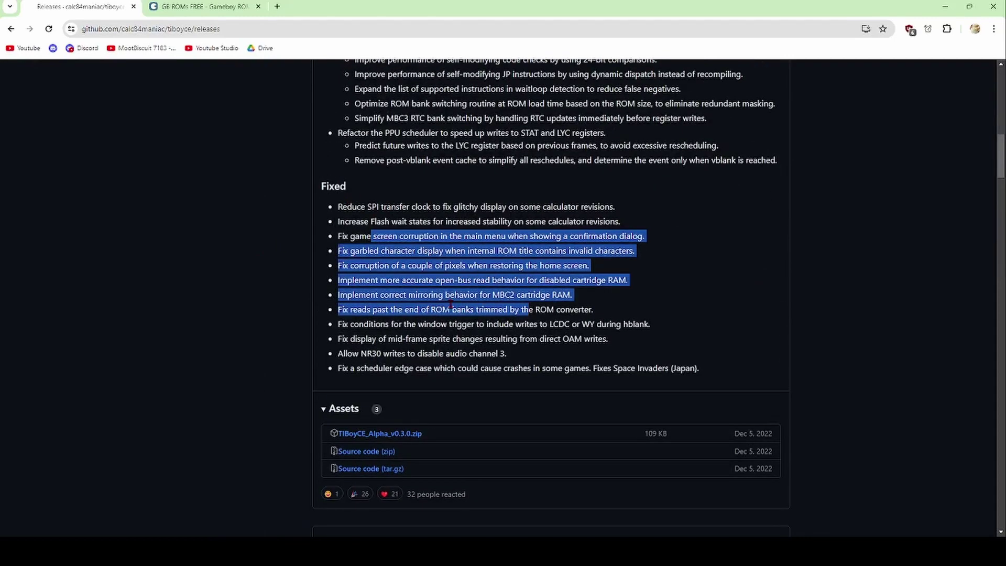
scroll(400, 317, "down", 2)
left_click_drag(451, 332, 335, 330)
left_click(471, 334)
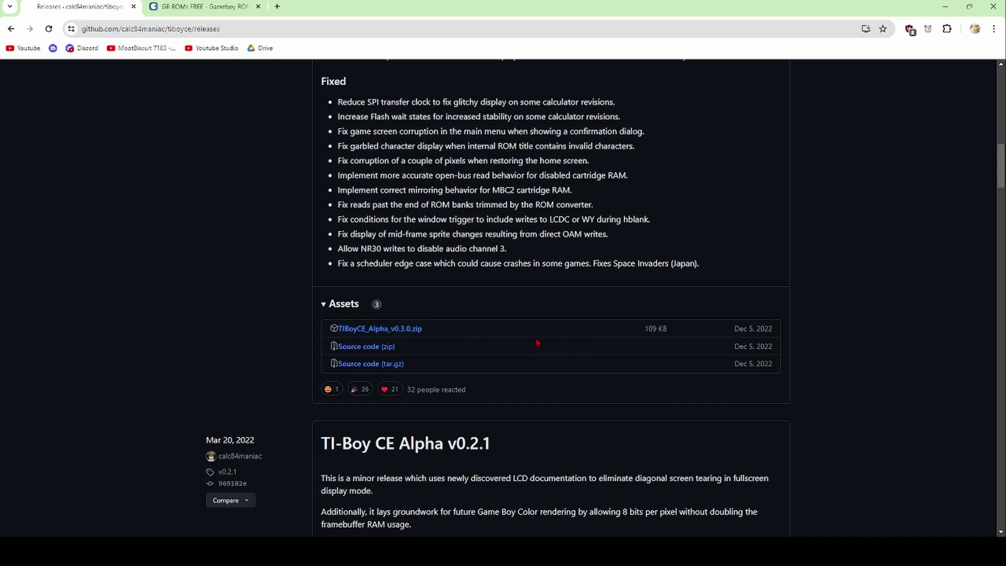
left_click_drag(538, 341, 702, 337)
left_click(718, 332)
left_click_drag(778, 335, 736, 337)
left_click(744, 329)
scroll(881, 346, "up", 4)
scroll(891, 347, "down", 4)
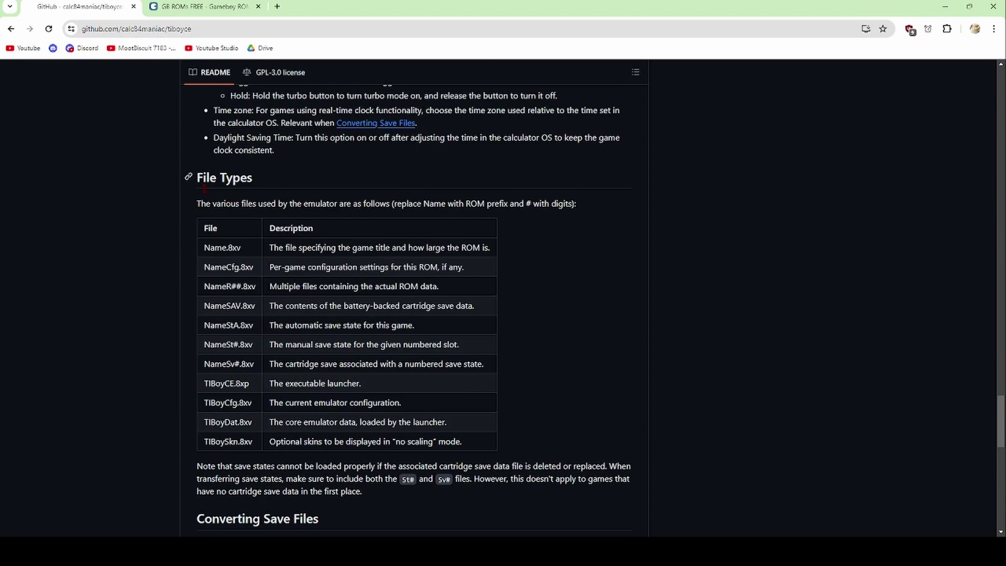
Step: Highlight the File Types introduction sentence and the TIBoyCE.8xp file name
left_click_drag(193, 203, 448, 205)
left_click(448, 204)
left_click_drag(206, 388, 254, 392)
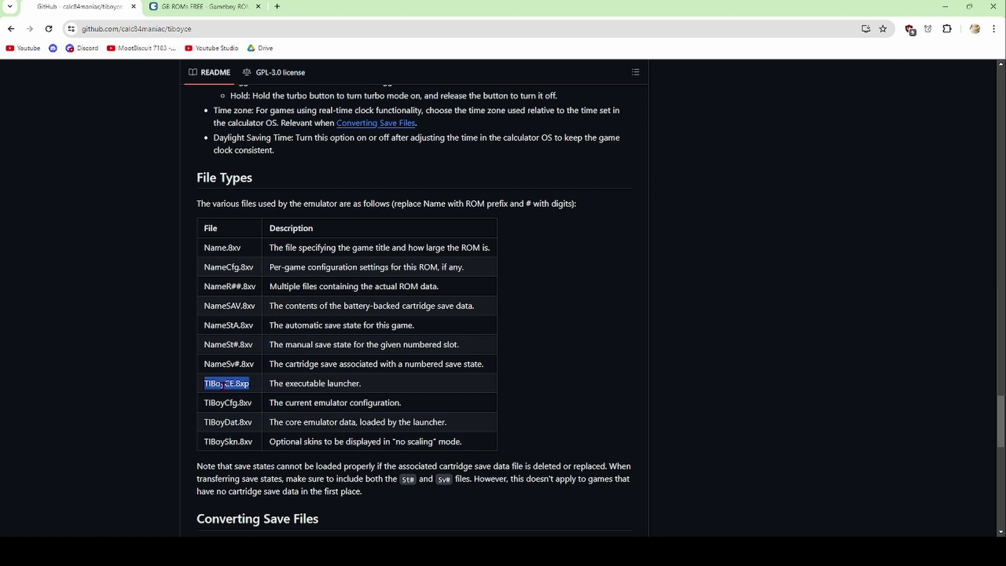
left_click(254, 418)
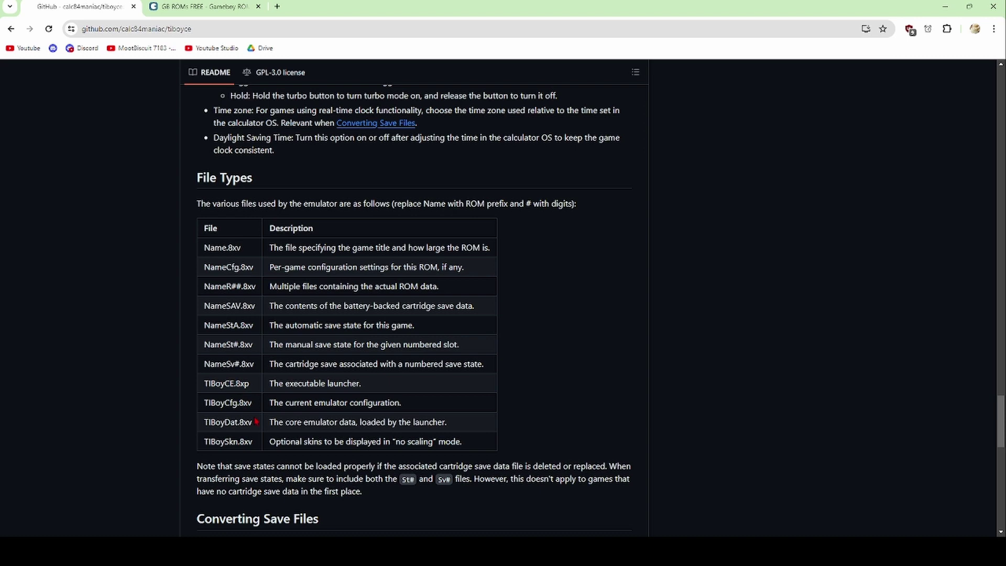
Step: Highlight the TIBoyCfg.8xv, TIBoyDat.8xv and TIBoySkn.8xv rows of the File Types table
left_click_drag(204, 402, 252, 441)
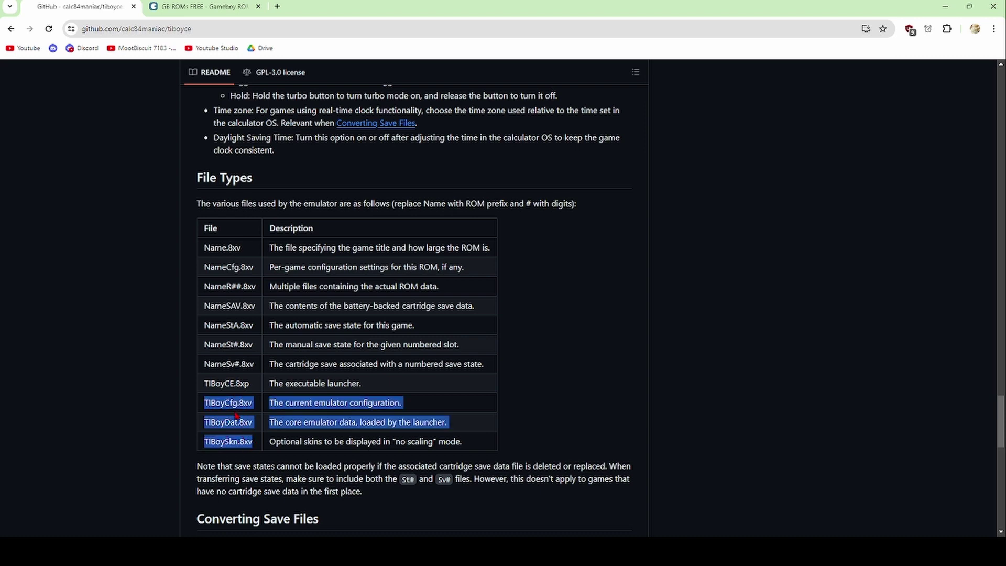
left_click(260, 396)
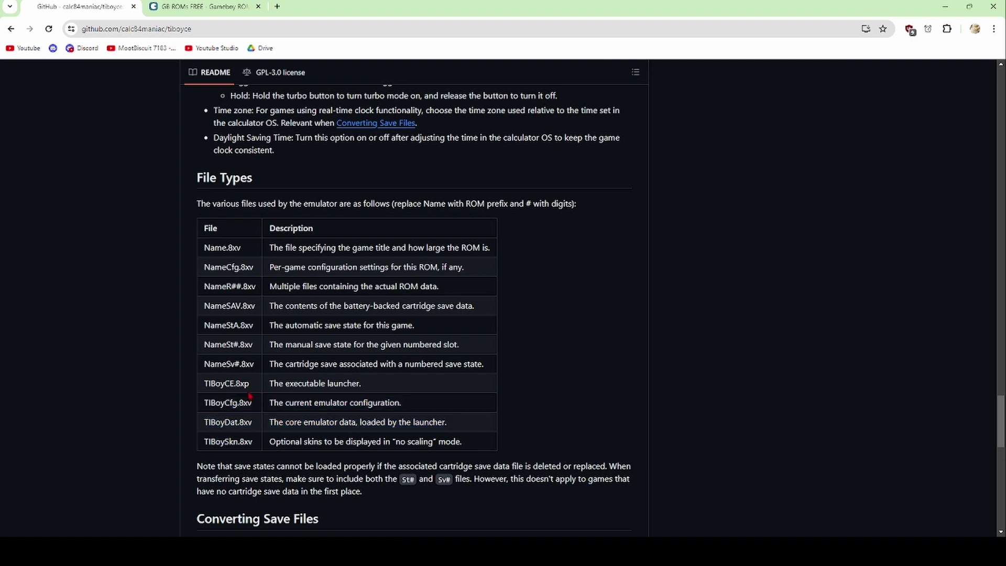
left_click_drag(204, 382, 253, 441)
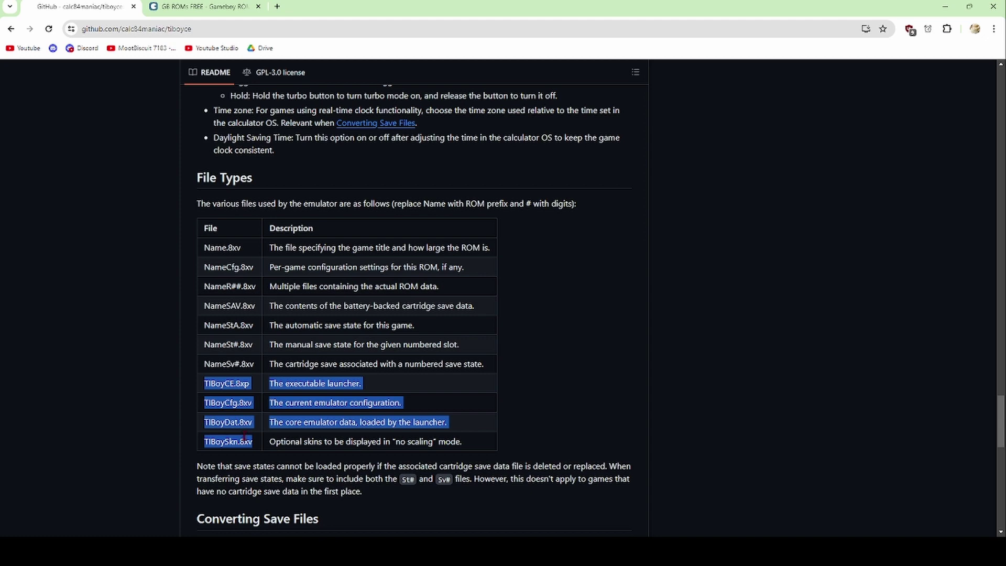
left_click_drag(203, 403, 269, 444)
left_click(292, 415)
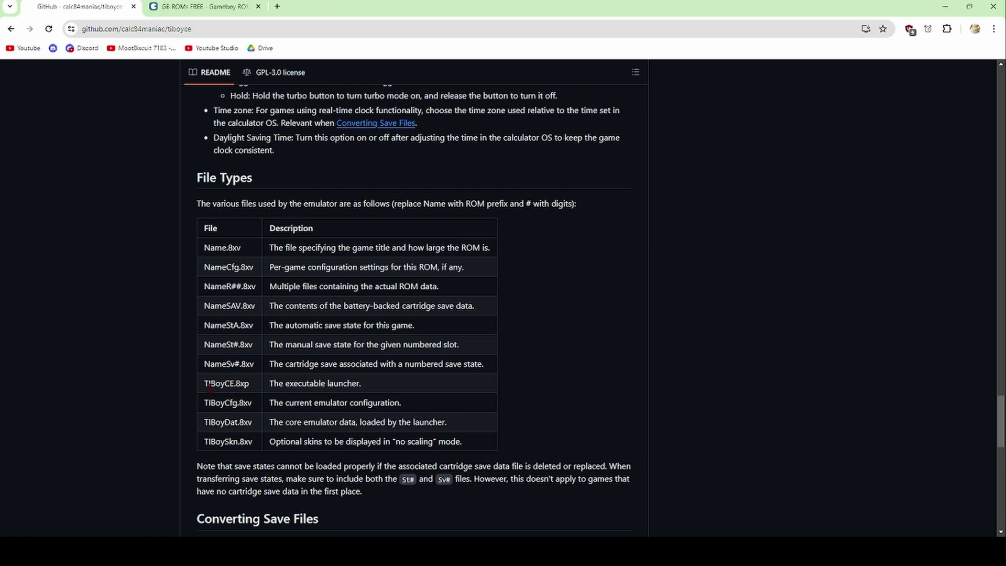
left_click_drag(202, 390, 257, 390)
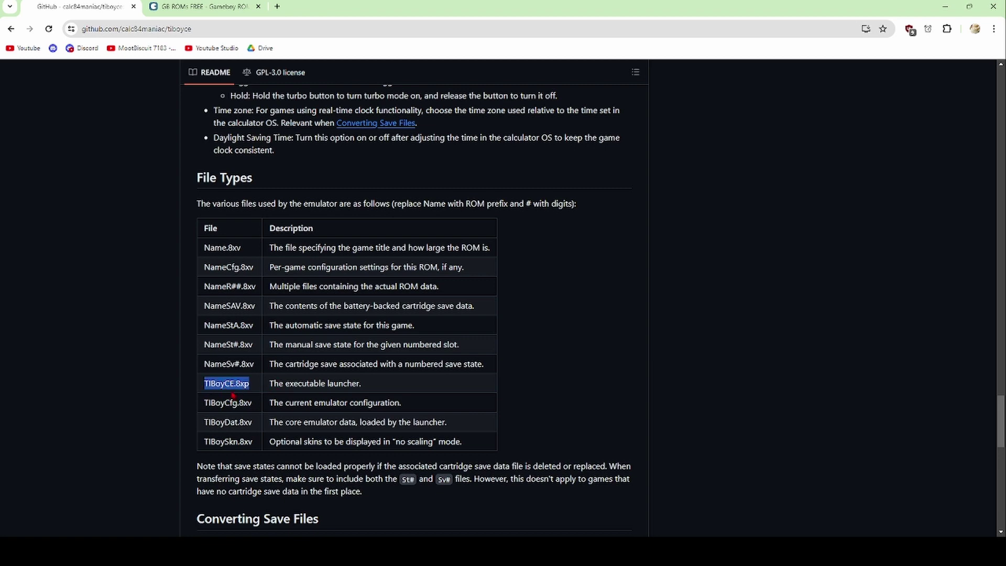
left_click(229, 385)
Step: Scroll the releases page, step back to the developer's profile, then forward to Releases
scroll(428, 405, "down", 1)
scroll(429, 405, "down", 5)
scroll(429, 405, "up", 13)
scroll(368, 406, "up", 20)
scroll(368, 406, "up", 8)
scroll(366, 402, "down", 10)
scroll(365, 397, "up", 1)
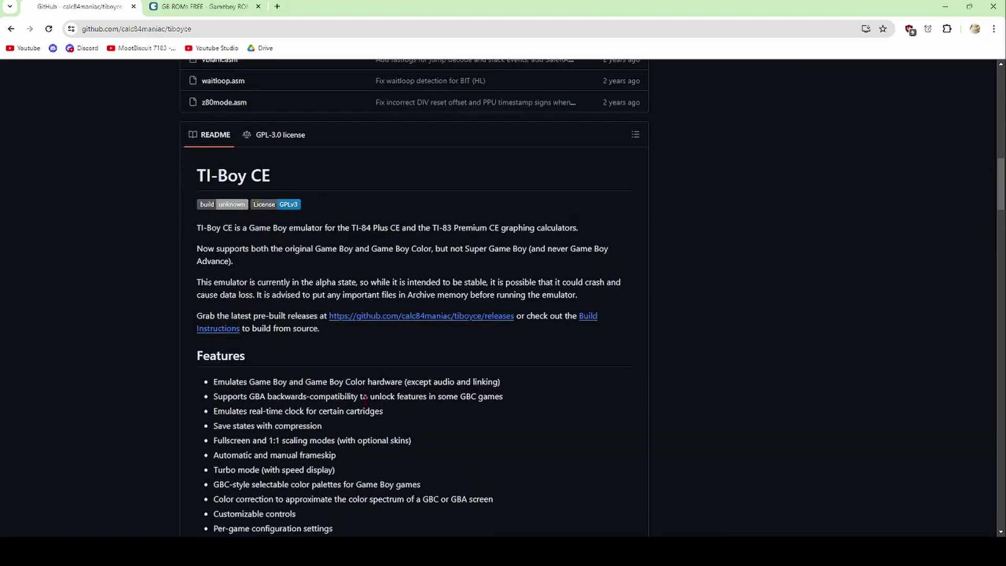
scroll(365, 397, "down", 2)
scroll(366, 397, "up", 3)
key("alt+Left")
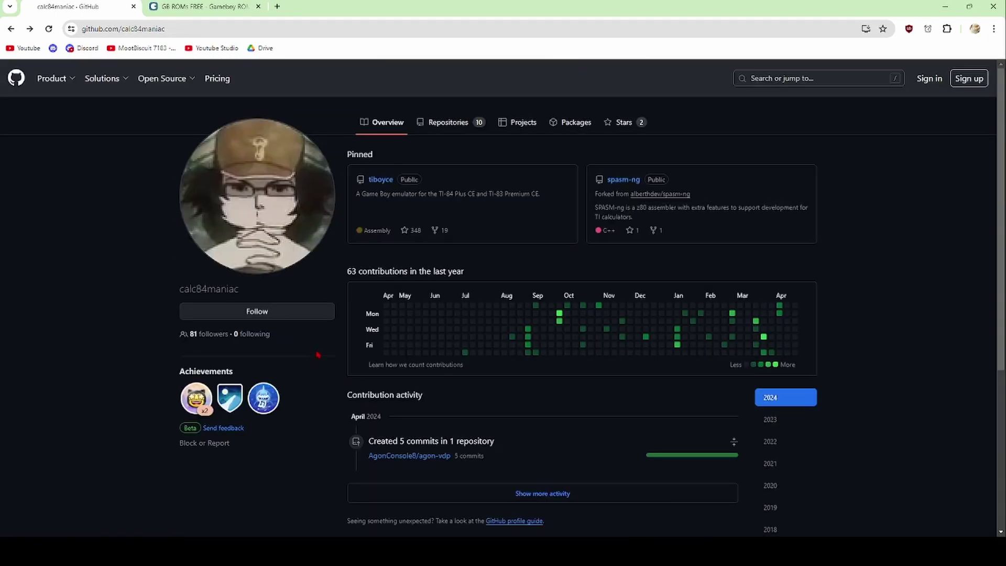
key("alt+Right")
Step: Download TIBoyCE_Alpha_v0.3.0.zip and highlight the Color correction changelog line
scroll(430, 305, "down", 20)
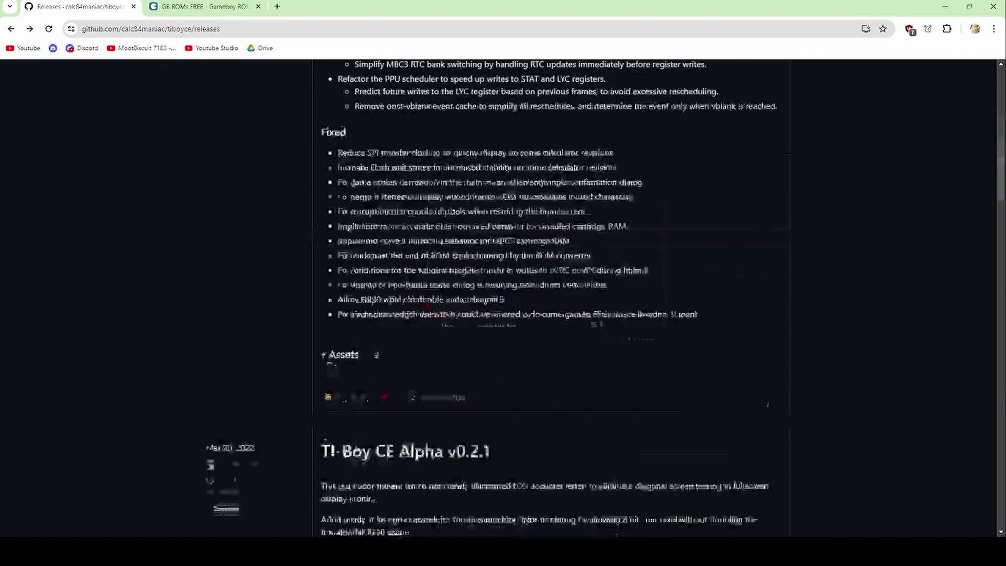
scroll(429, 305, "up", 1)
left_click(381, 171)
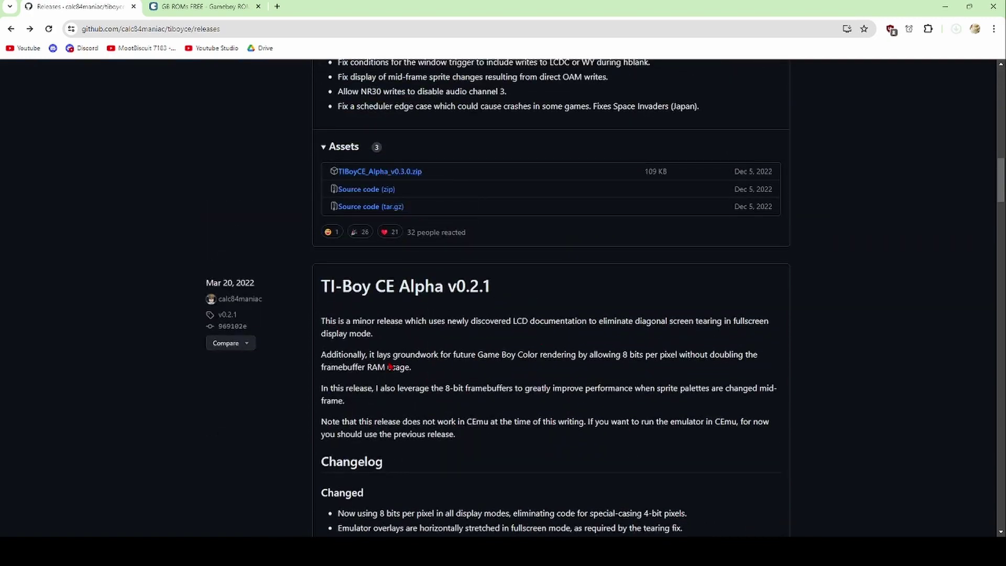
scroll(837, 231, "up", 10)
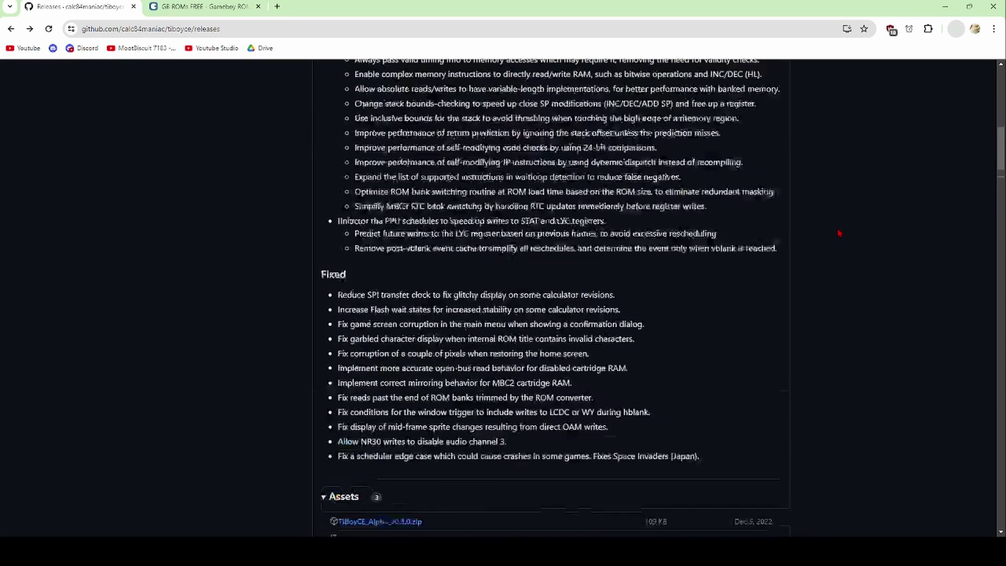
triple_click(733, 240)
left_click(503, 129)
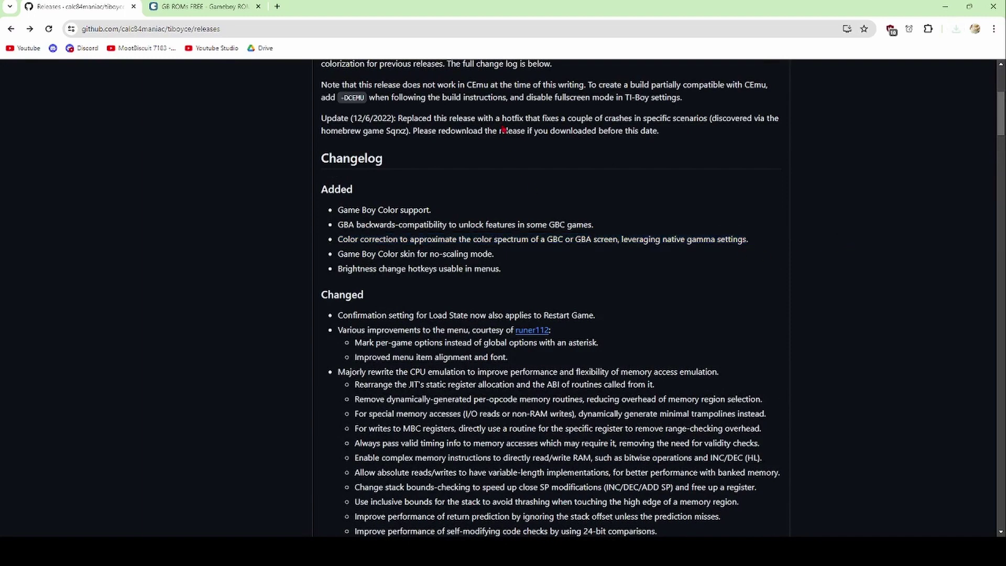
scroll(528, 177, "up", 5)
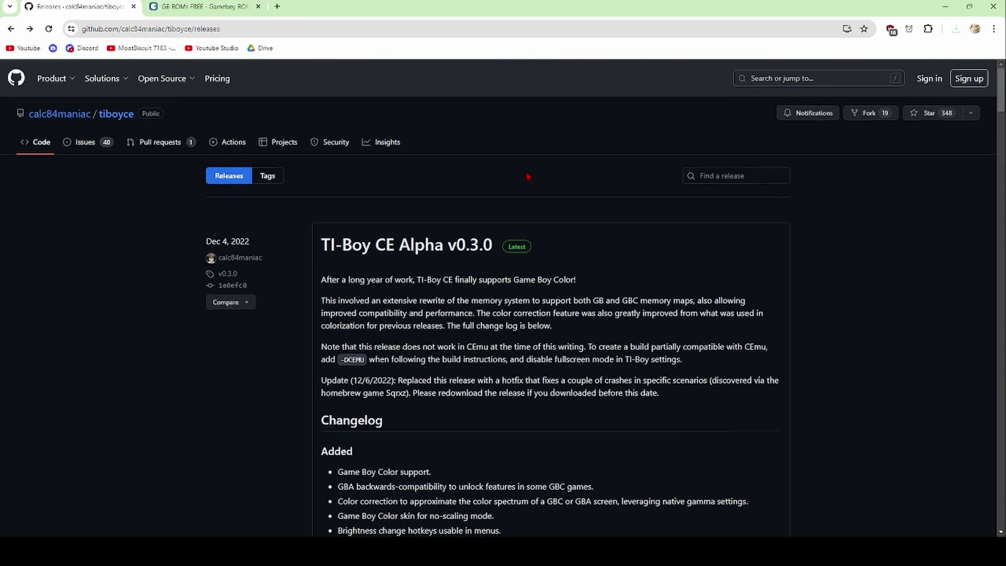
Step: On the EmulatorGames Gameboy ROMs tab, jump to last page 17, then back to page 1
left_click(182, 5)
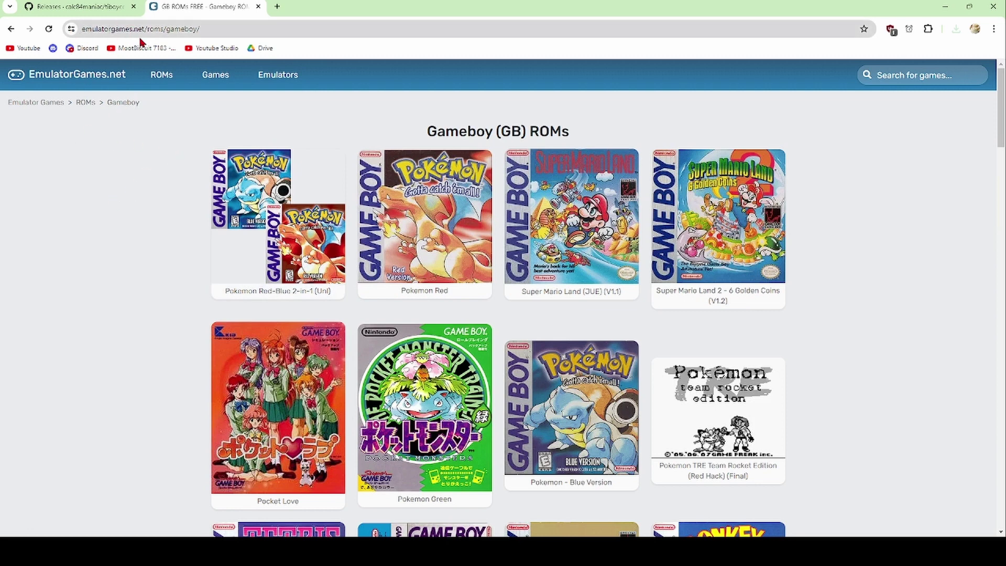
scroll(118, 157, "down", 1)
scroll(117, 154, "down", 20)
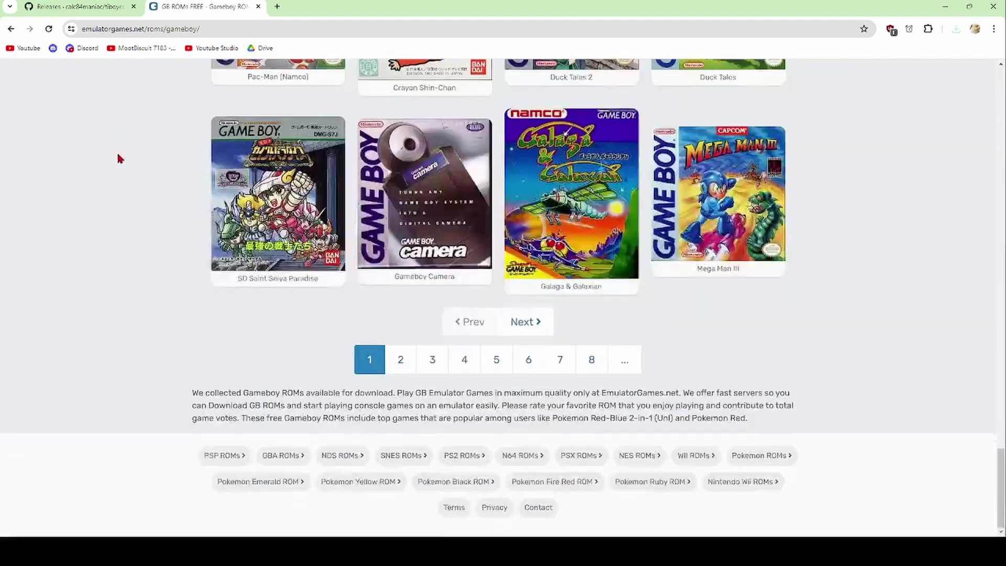
left_click(629, 363)
scroll(177, 202, "down", 12)
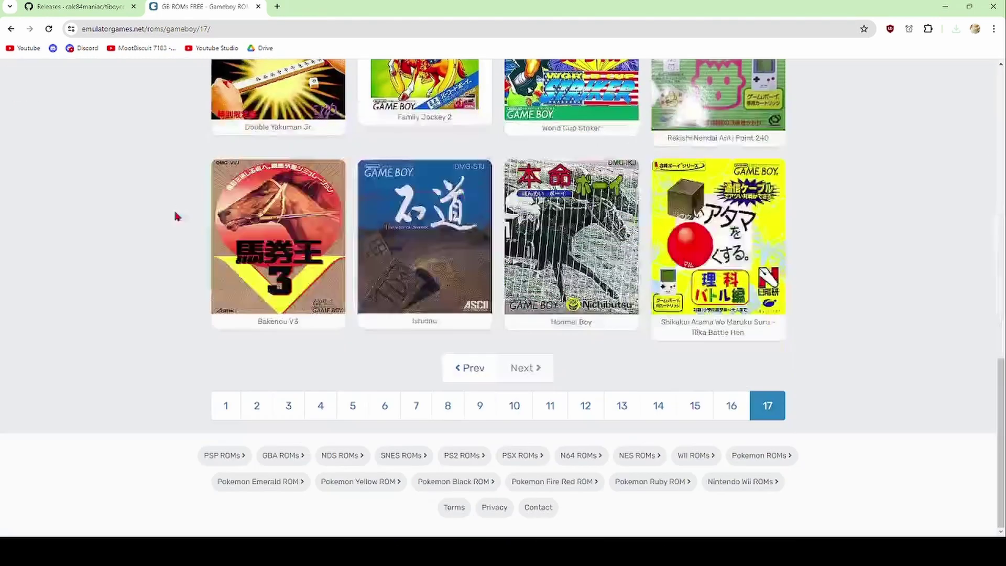
left_click(226, 405)
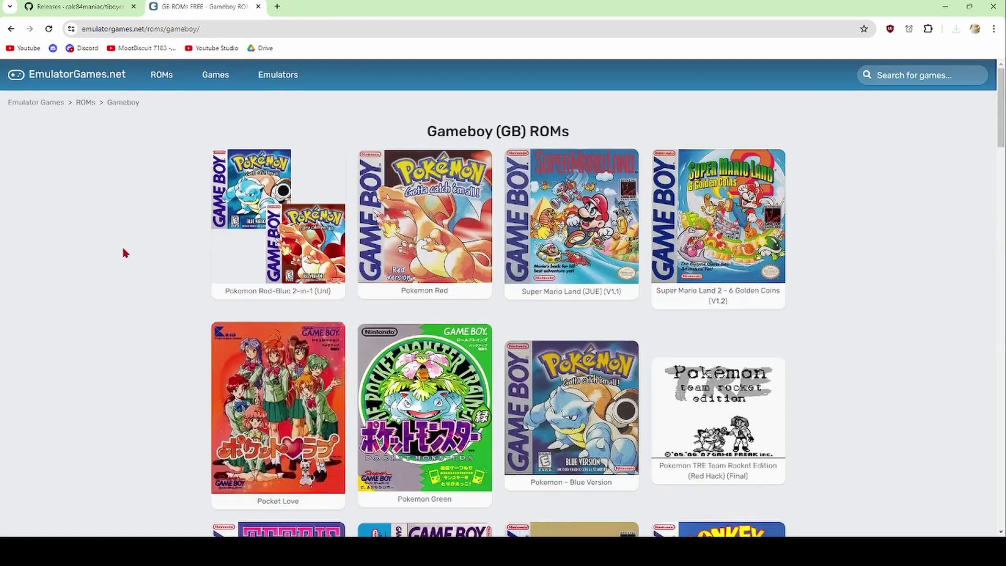
Step: Open the Pokemon Red (GB) page on EmulatorGames.net and start the ROM download
left_click(427, 212)
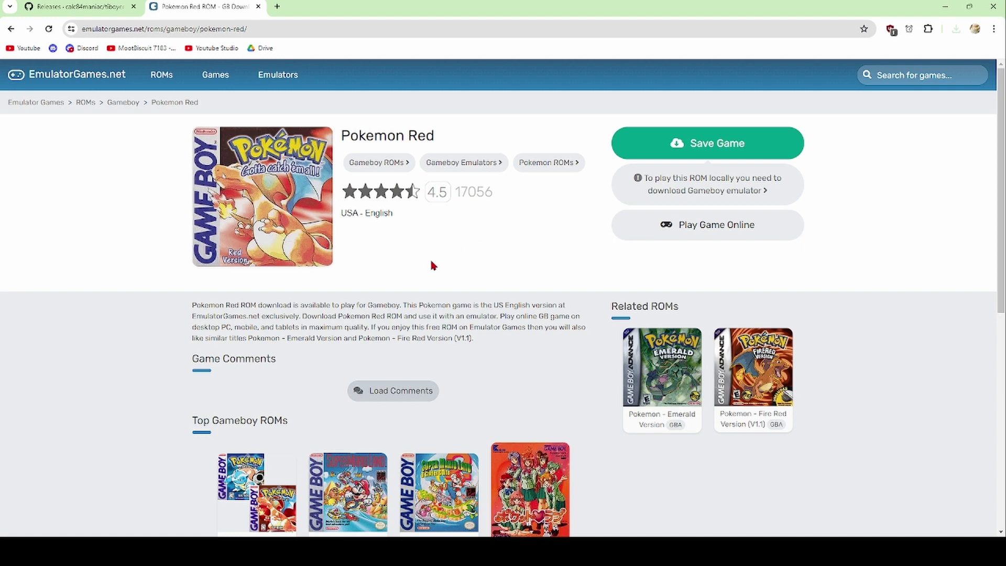
left_click_drag(344, 135, 482, 137)
left_click(390, 134)
left_click(713, 149)
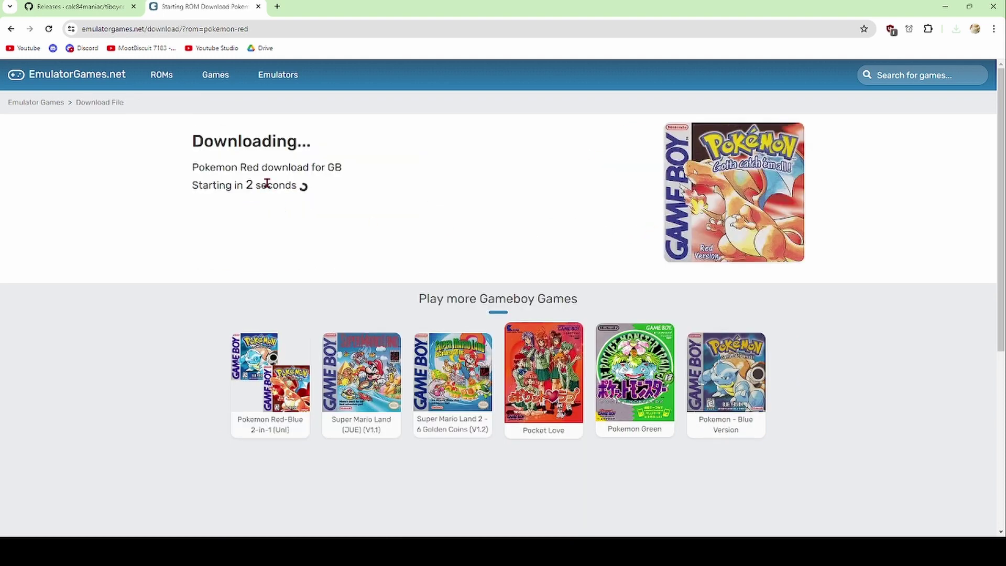
left_click_drag(329, 169, 346, 173)
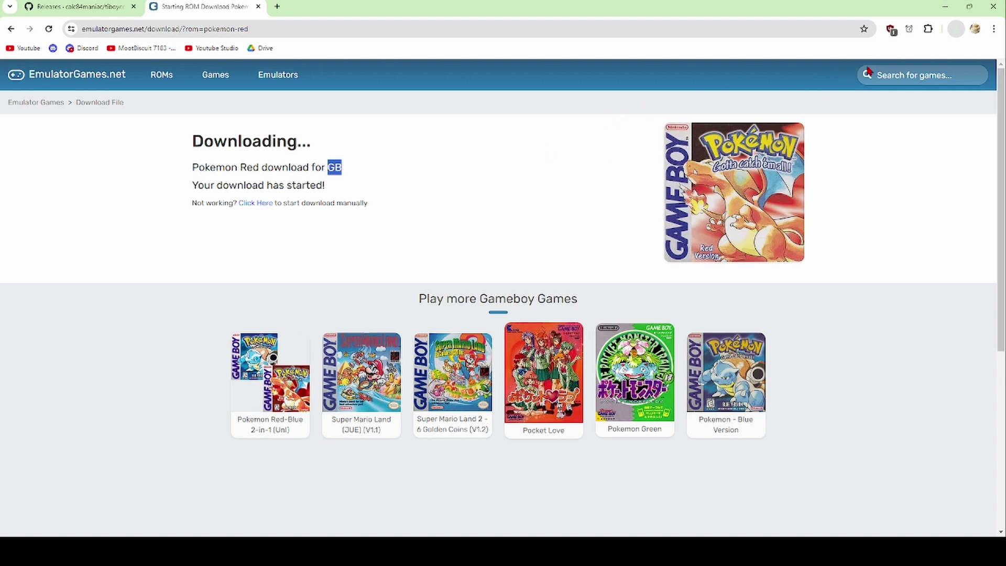
left_click(577, 118)
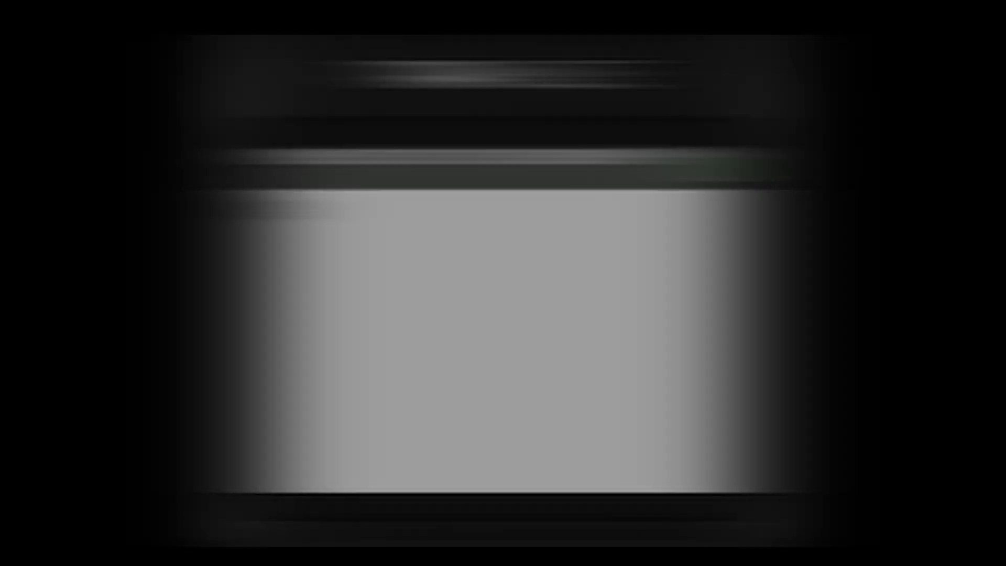
Step: Clear the home screen, launch Cesium from the apps list, and highlight TIBOYCE
key("BackSpace")
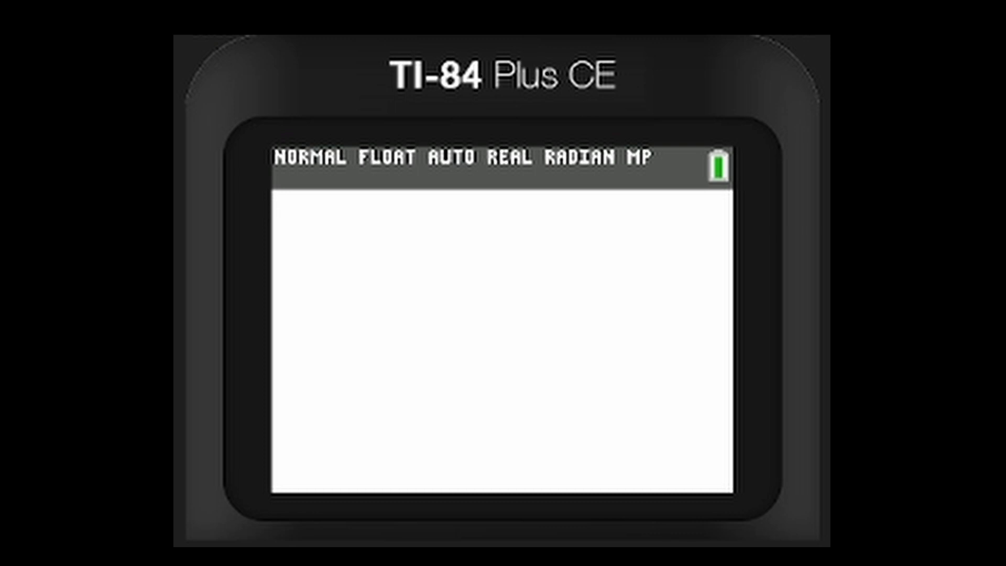
key("Page_Up")
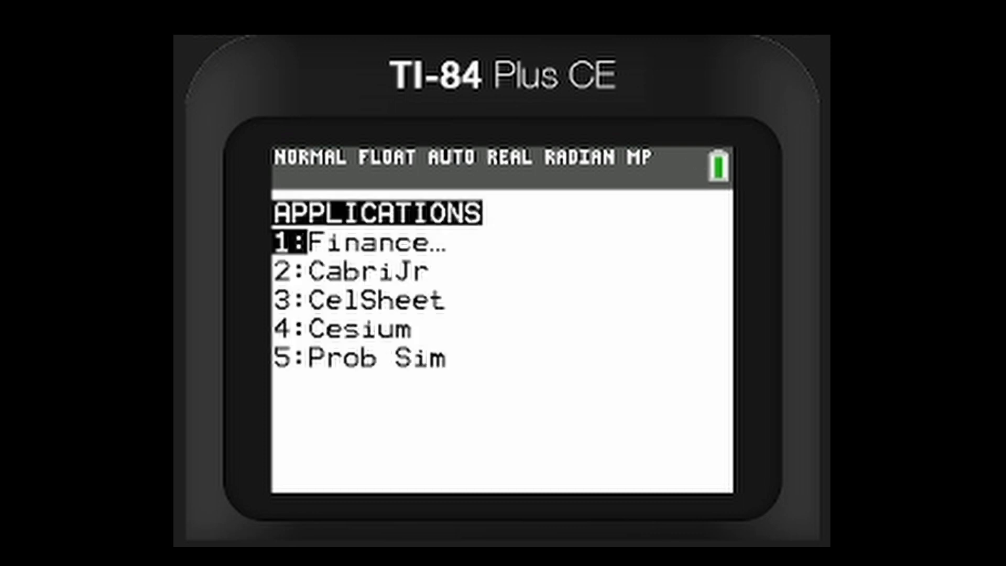
key("Down")
key("Down")
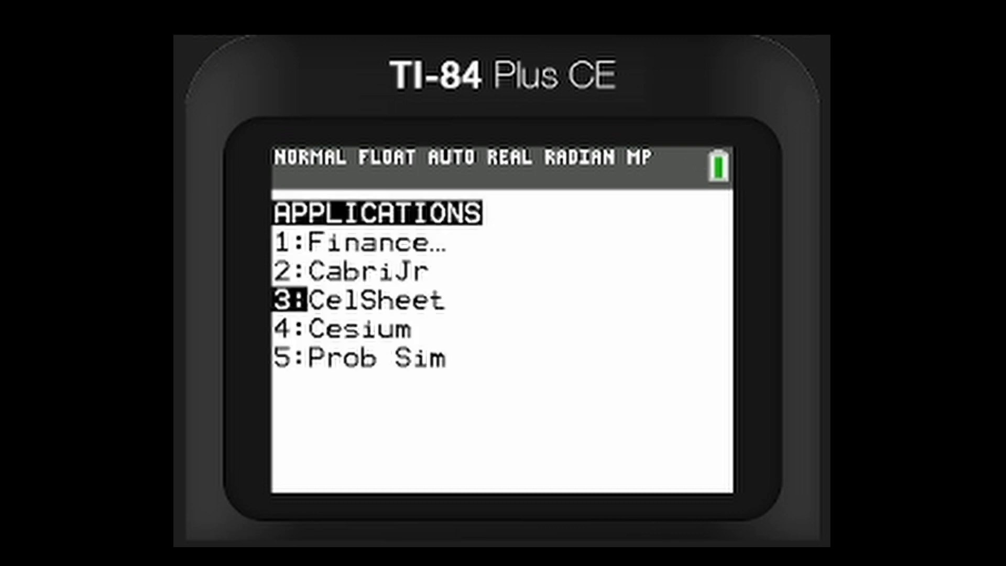
key("Down")
key("Return")
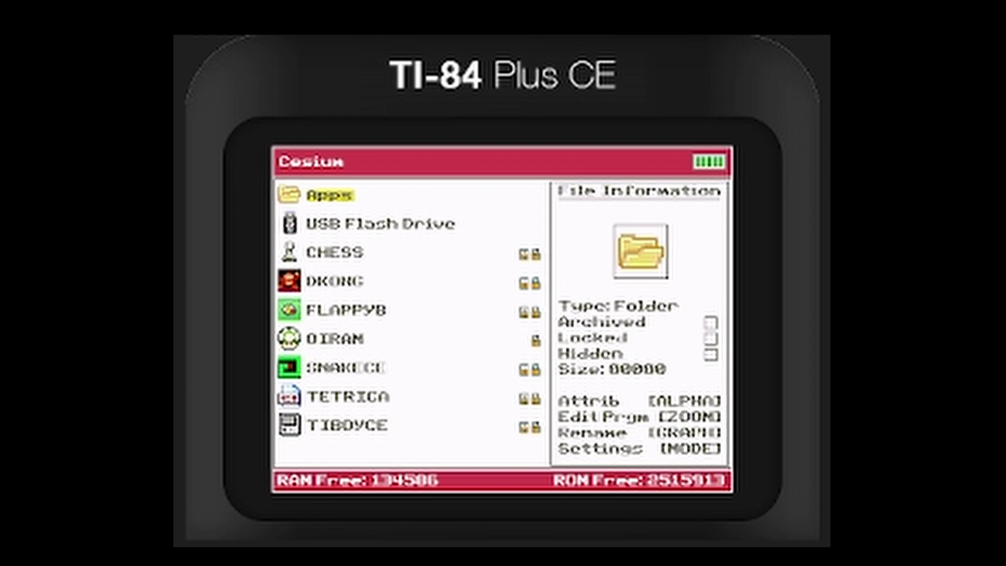
key("Down")
key("Down")
key("Down")
key("Down")
key("Down")
key("Down")
key("Down")
key("Down")
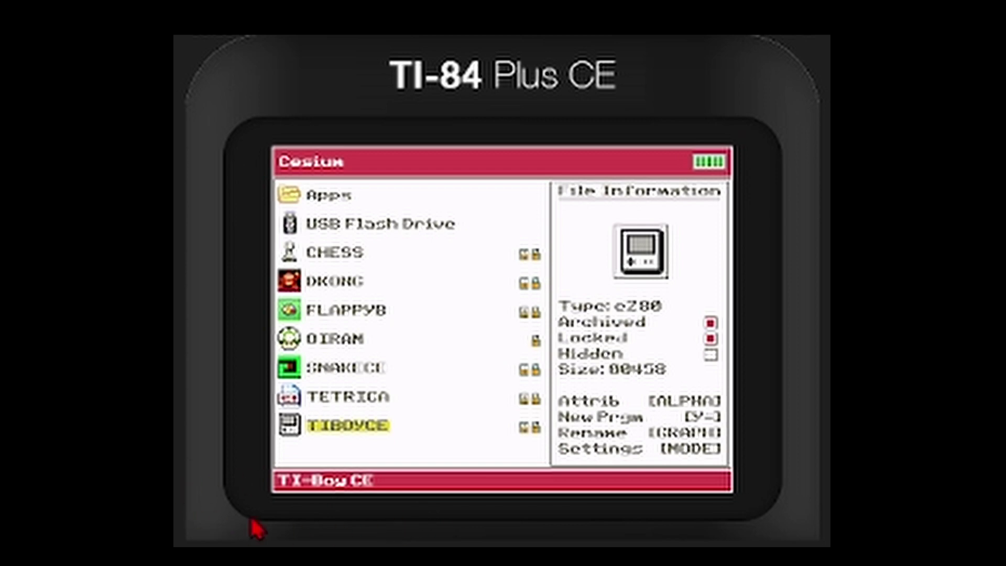
Step: Run TIBOYCE from Cesium and browse the TI-Boy CE v0.3.0 menu entries, including Graphics Options
key("Return")
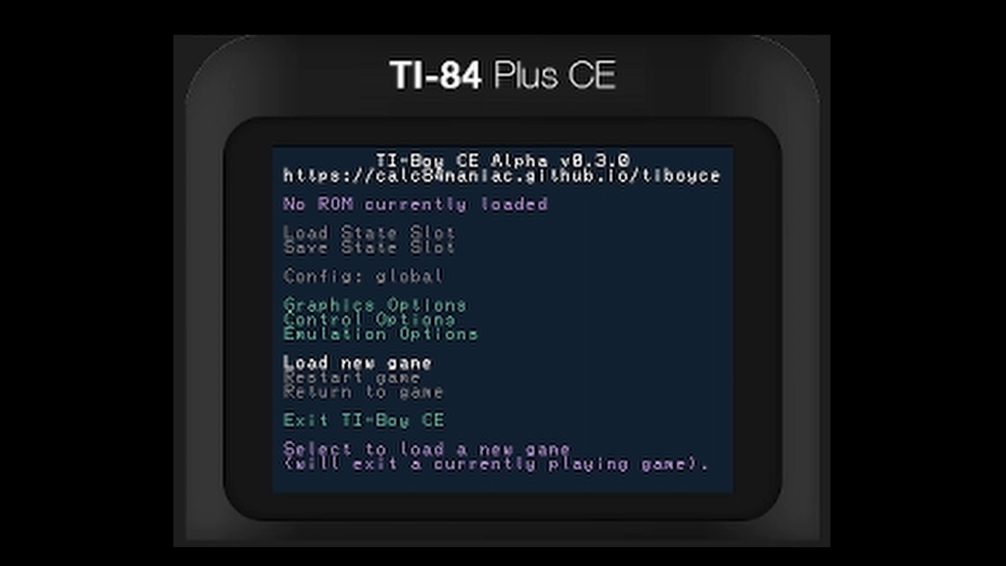
key("Down")
key("Up")
key("Up")
key("Up")
key("Up")
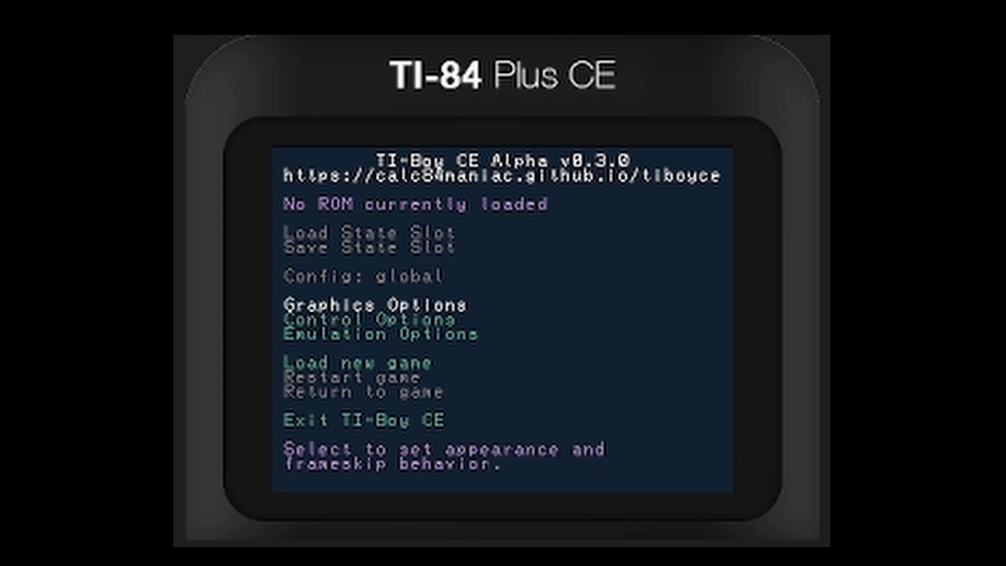
key("Up")
key("Down")
key("Down")
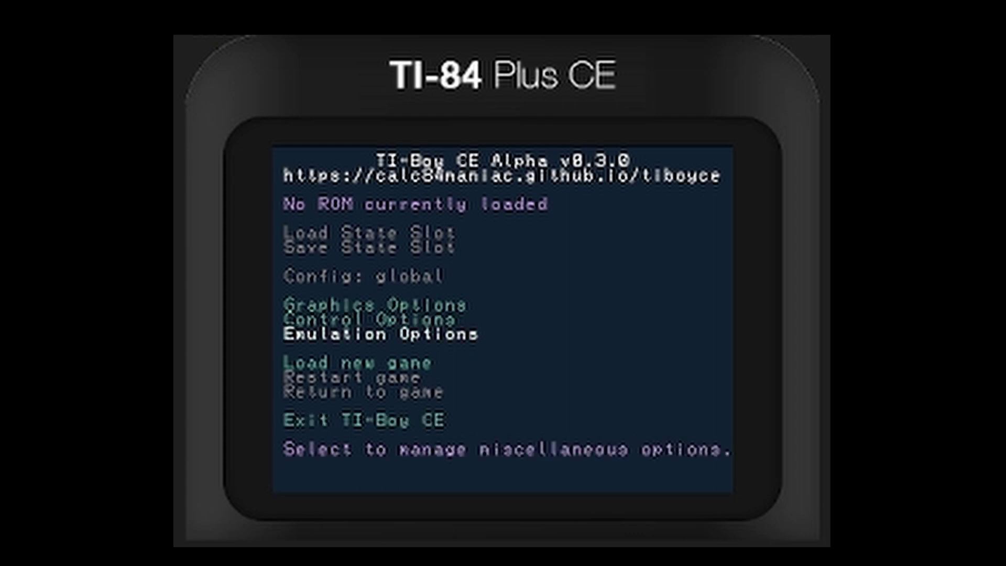